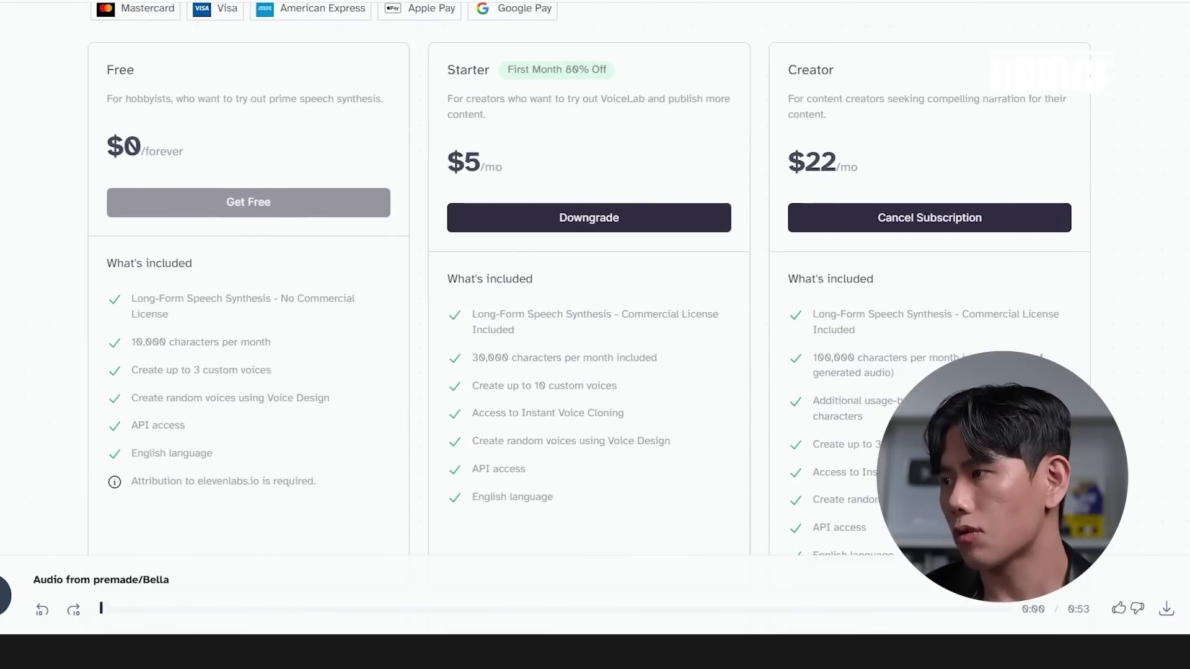
Review the Creator and Starter plans' monthly prices and character allowances, along with the usage-based billing option in the subscription details.
{"action": "left_click_drag", "start_coordinate": [782, 75], "coordinate": [855, 78]}
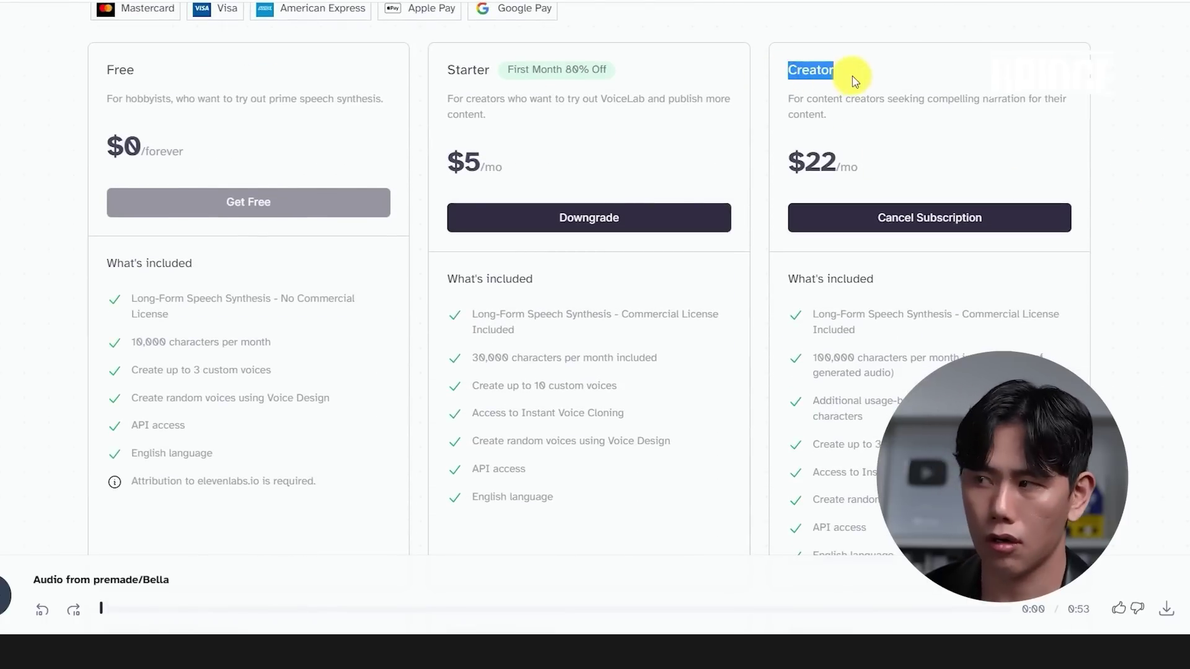
{"action": "left_click_drag", "start_coordinate": [890, 172], "coordinate": [782, 167]}
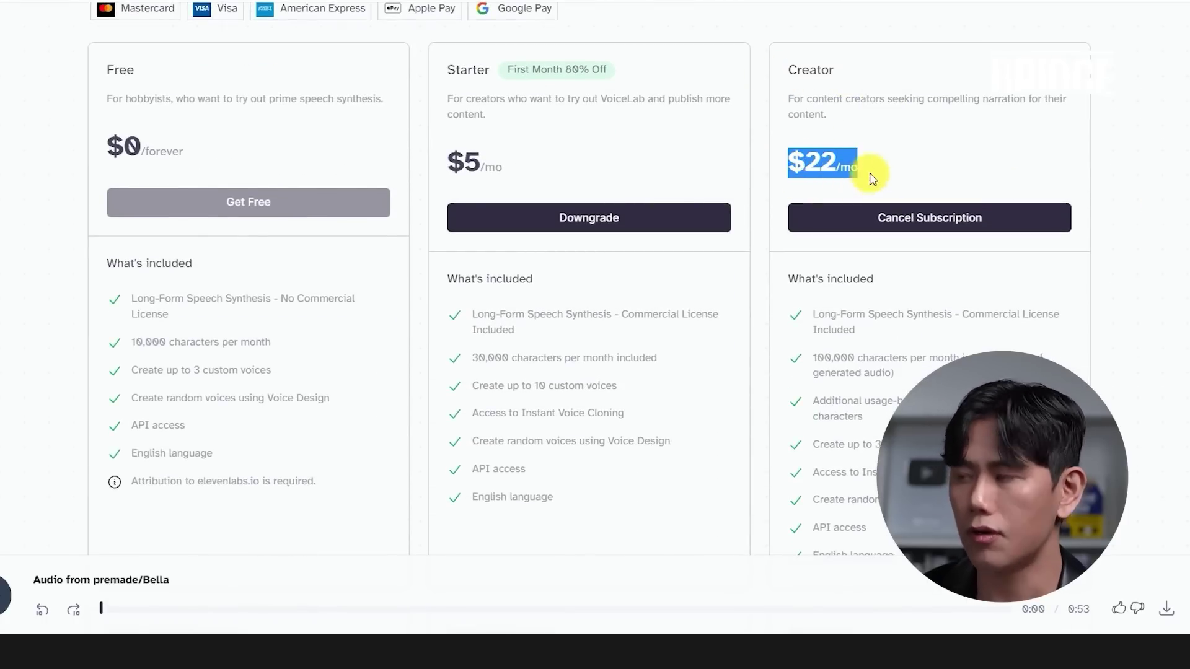
{"action": "left_click_drag", "start_coordinate": [809, 357], "coordinate": [907, 358]}
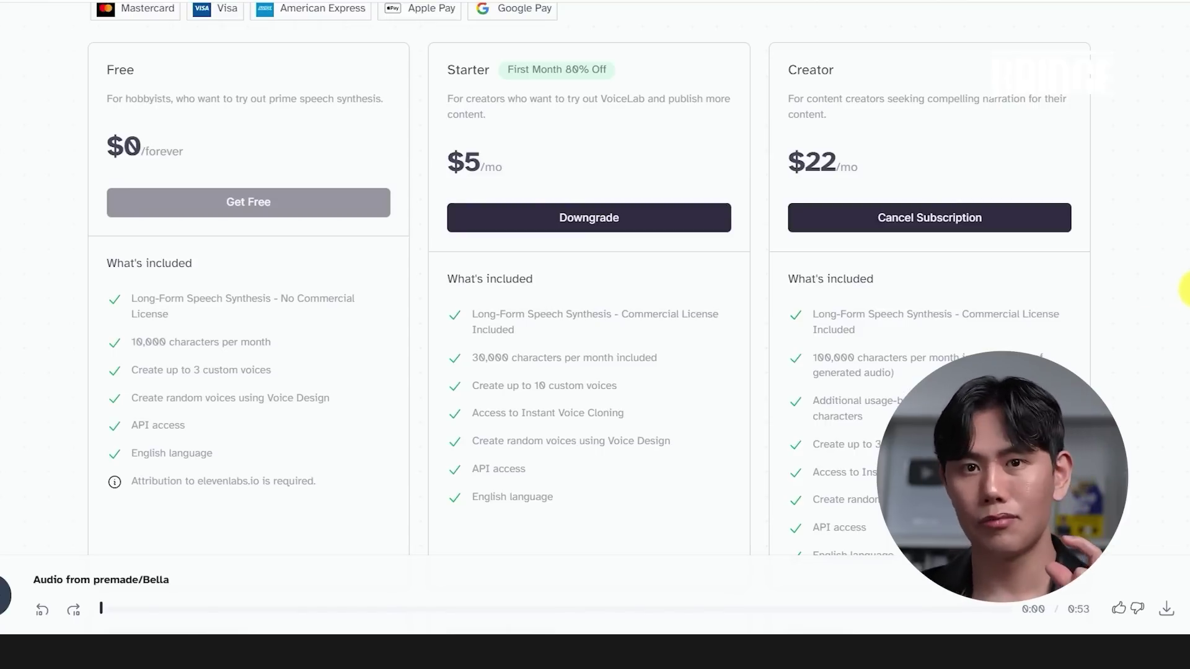
{"action": "scroll", "coordinate": [595, 279], "scroll_direction": "up", "scroll_amount": 10}
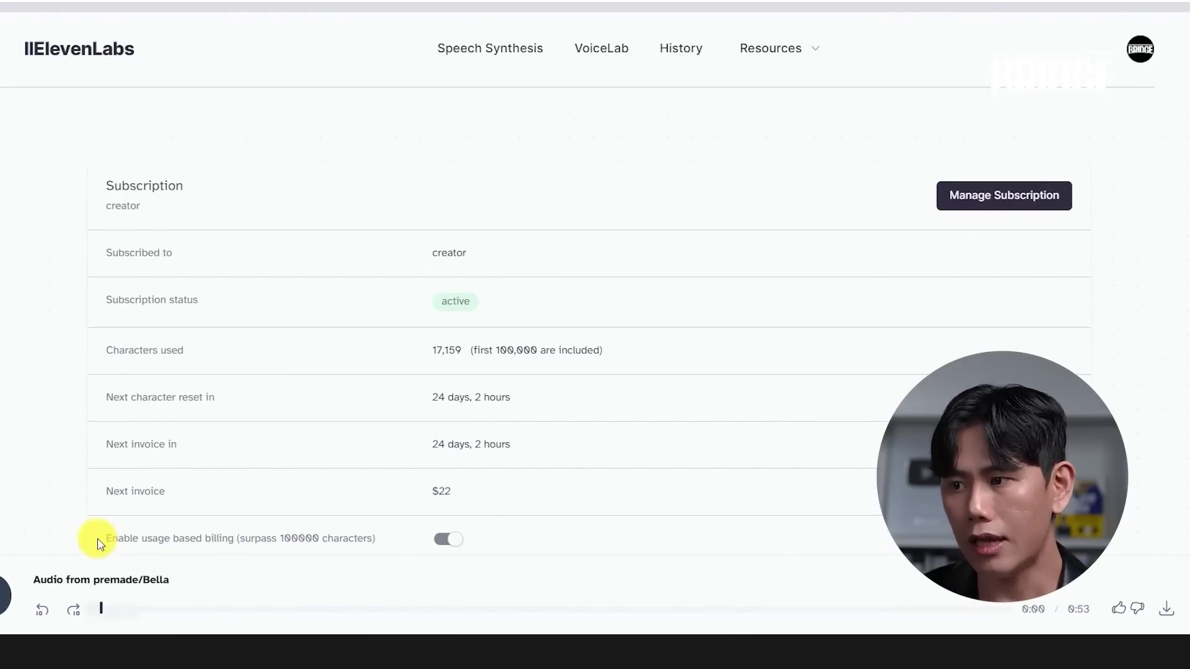
{"action": "left_click_drag", "start_coordinate": [98, 540], "coordinate": [233, 565]}
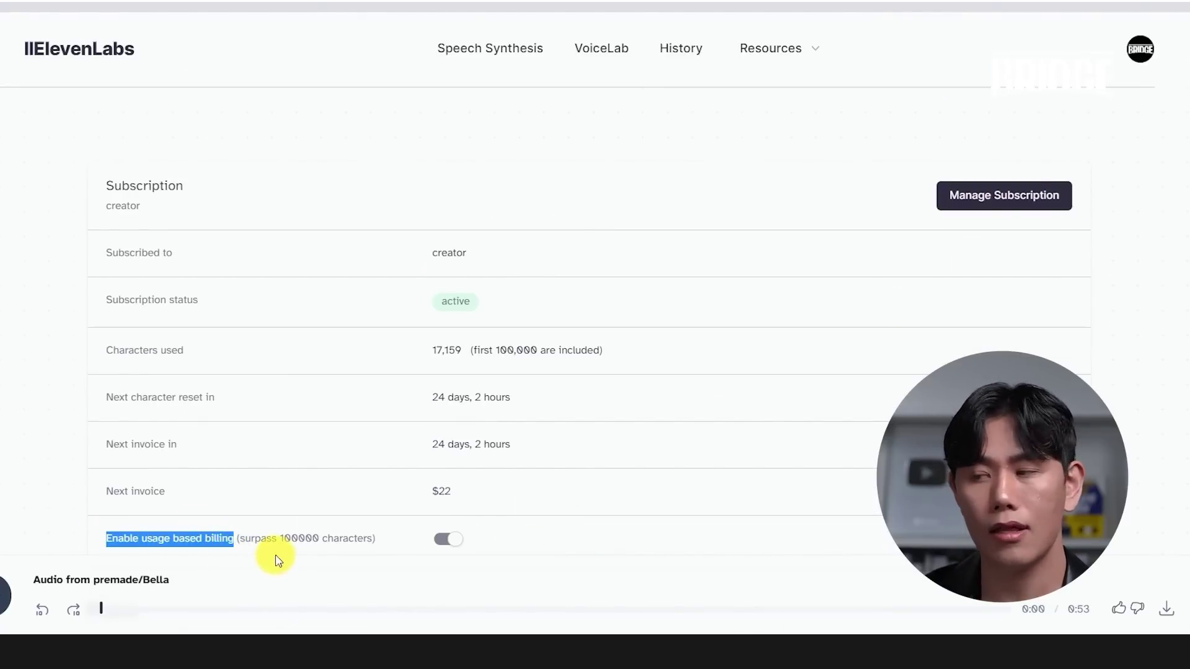
{"action": "left_click", "coordinate": [381, 538]}
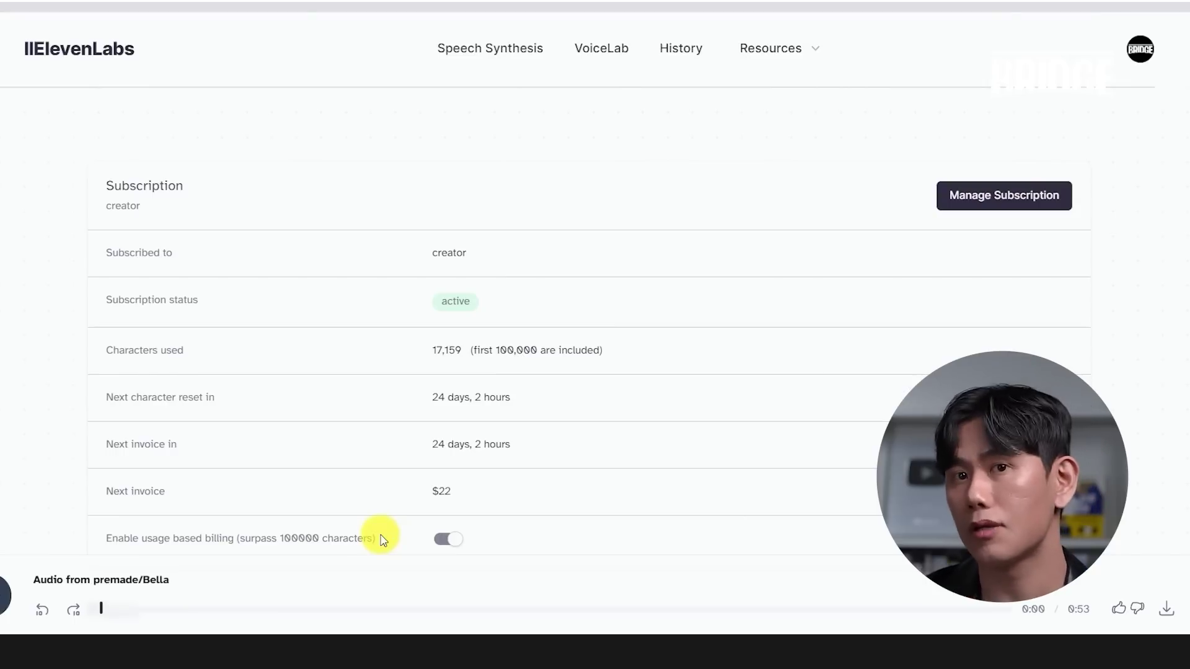
{"action": "scroll", "coordinate": [539, 500], "scroll_direction": "down", "scroll_amount": 2}
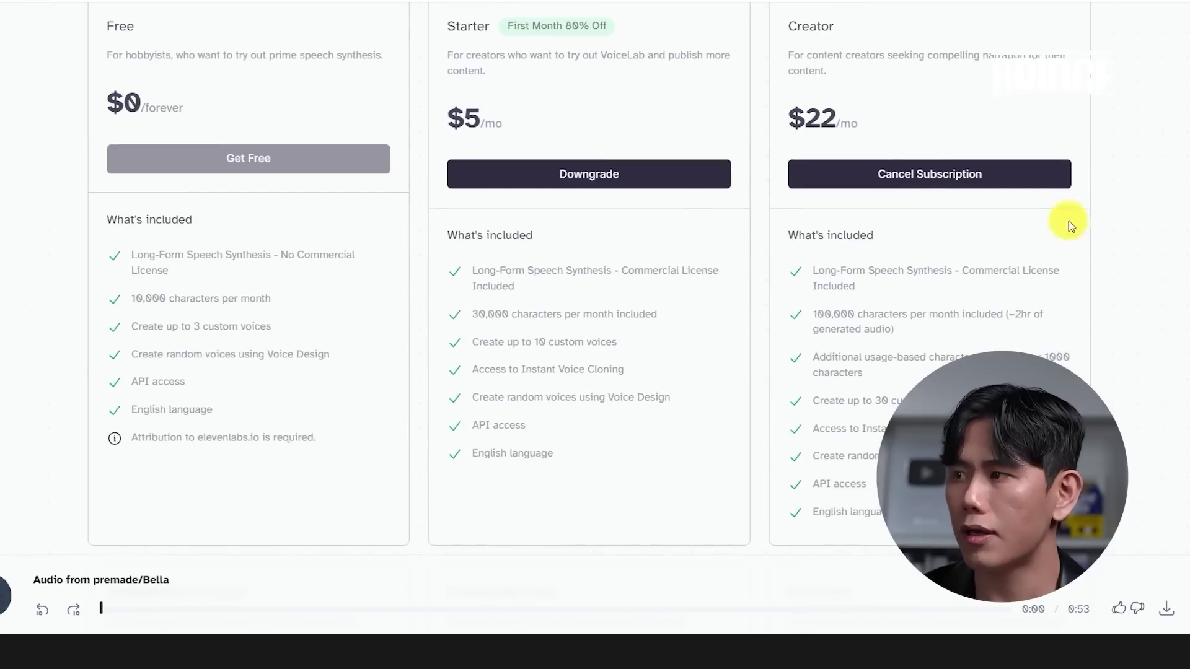
{"action": "left_click_drag", "start_coordinate": [889, 131], "coordinate": [786, 122]}
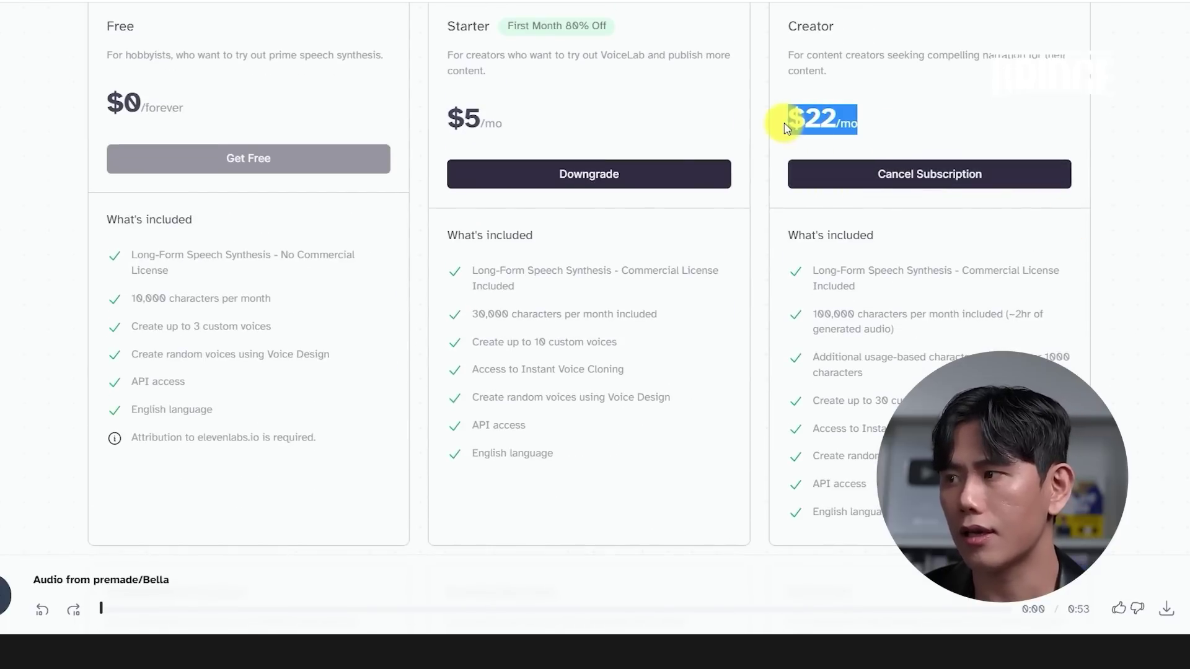
{"action": "left_click", "coordinate": [997, 119]}
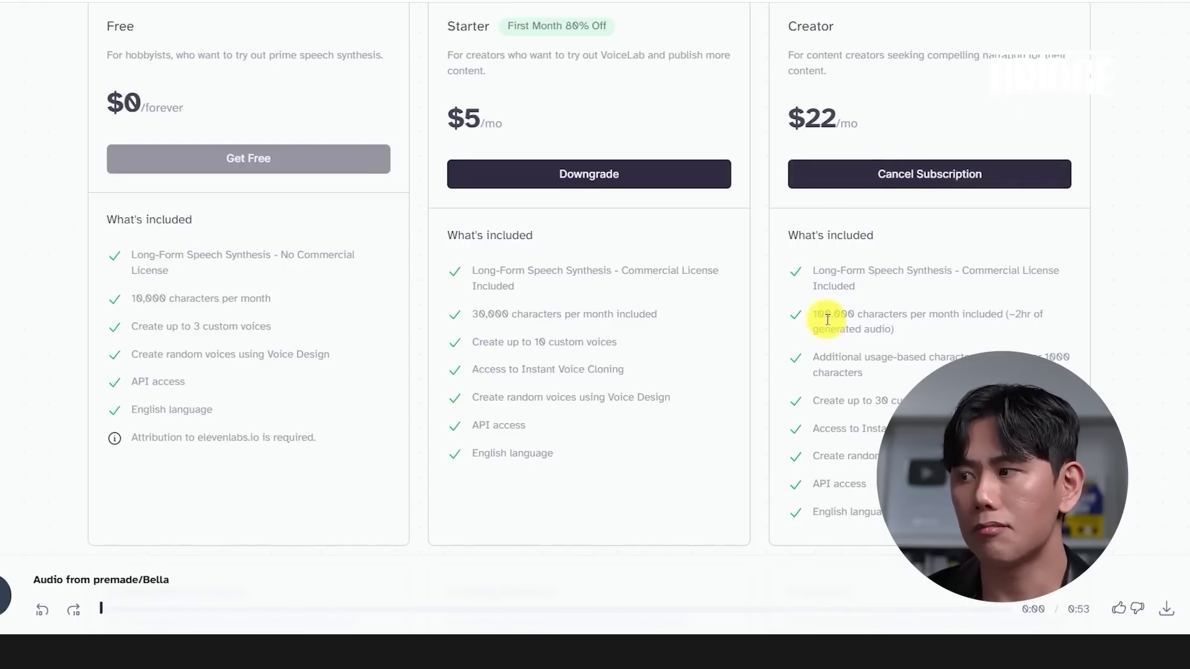
{"action": "left_click_drag", "start_coordinate": [810, 320], "coordinate": [906, 314]}
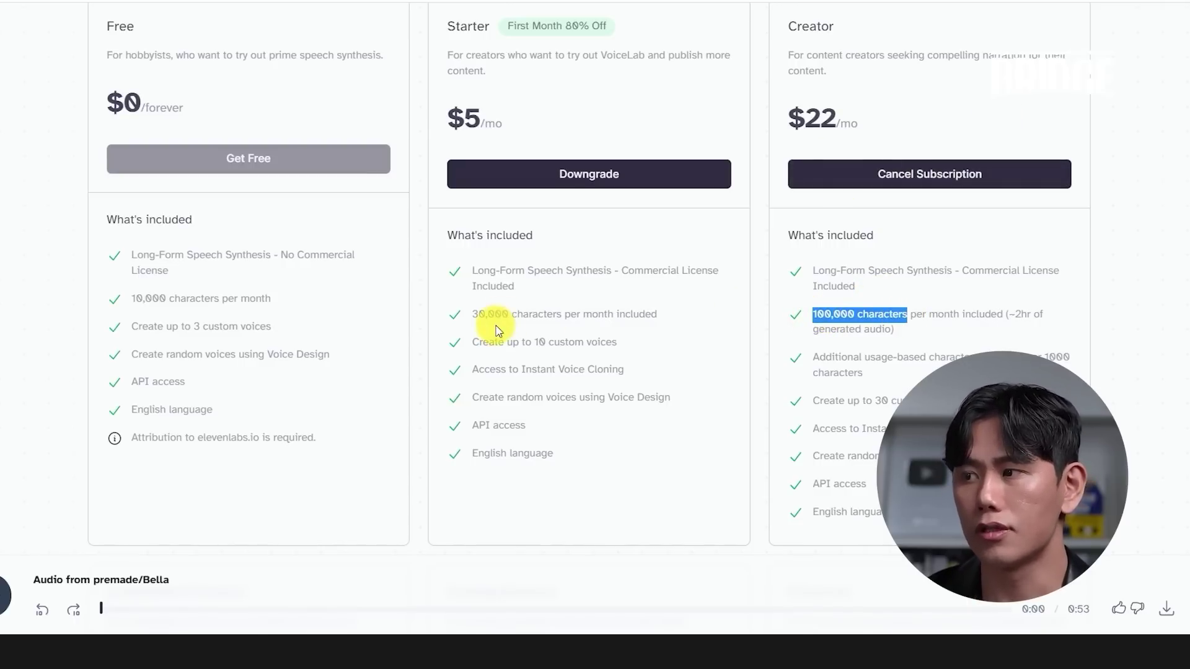
{"action": "left_click_drag", "start_coordinate": [556, 314], "coordinate": [479, 314]}
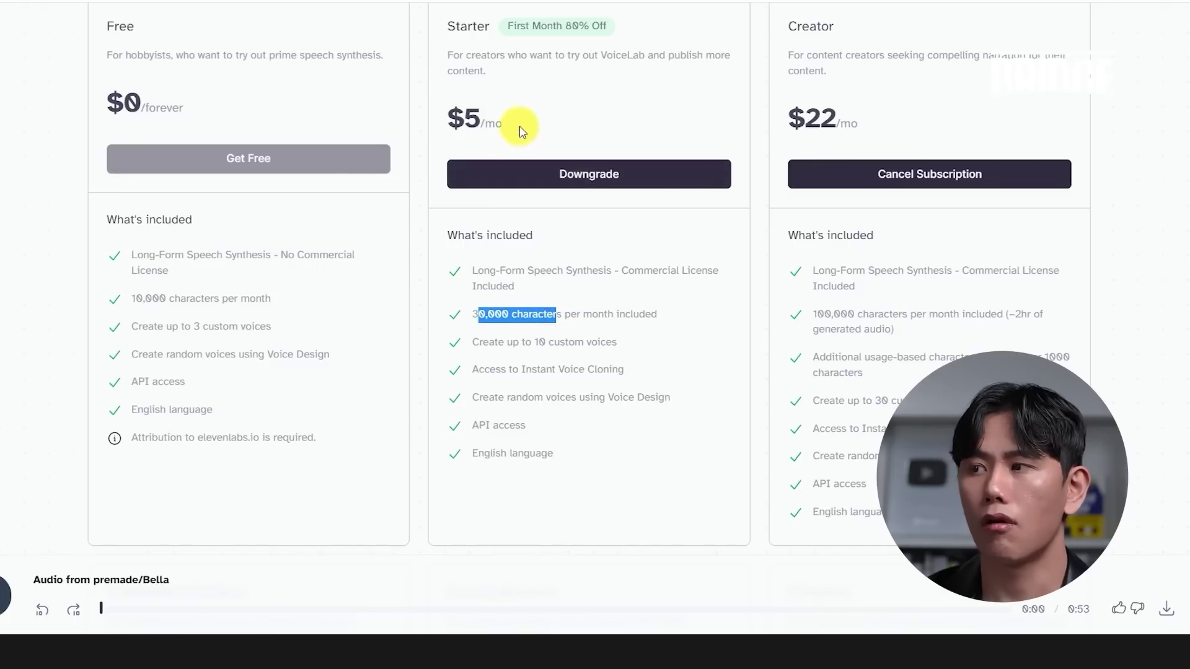
{"action": "left_click_drag", "start_coordinate": [443, 26], "coordinate": [491, 30]}
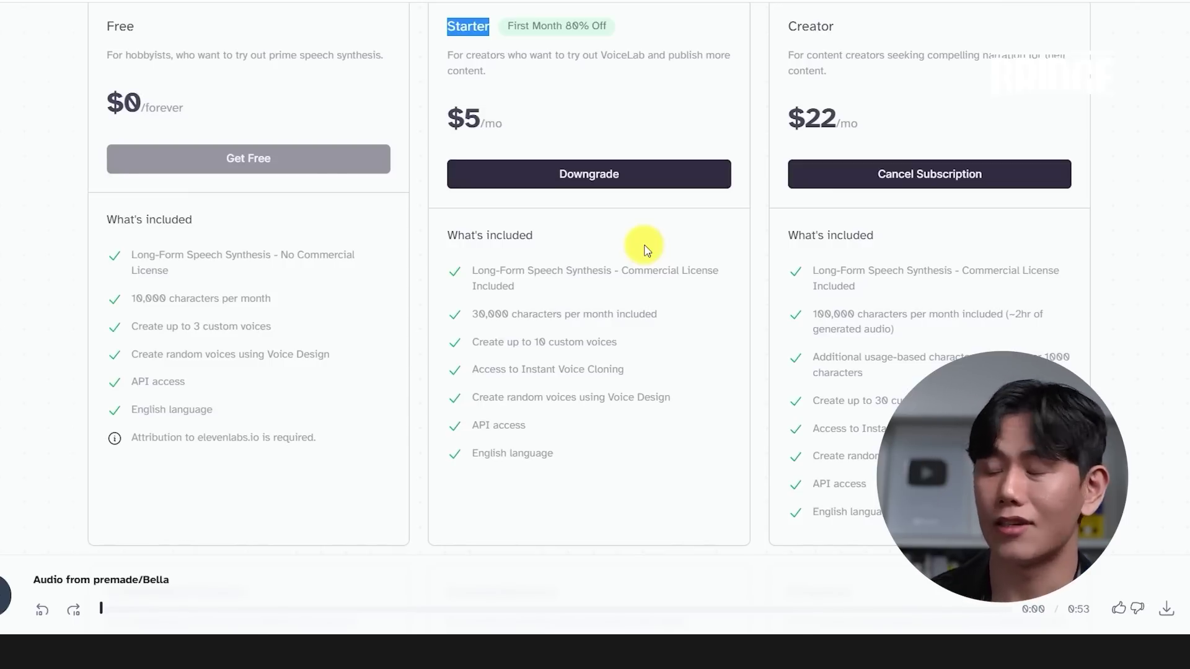
Open the Speech Synthesis page and choose the premade/Adam voice.
{"action": "scroll", "coordinate": [650, 248], "scroll_direction": "up", "scroll_amount": 10}
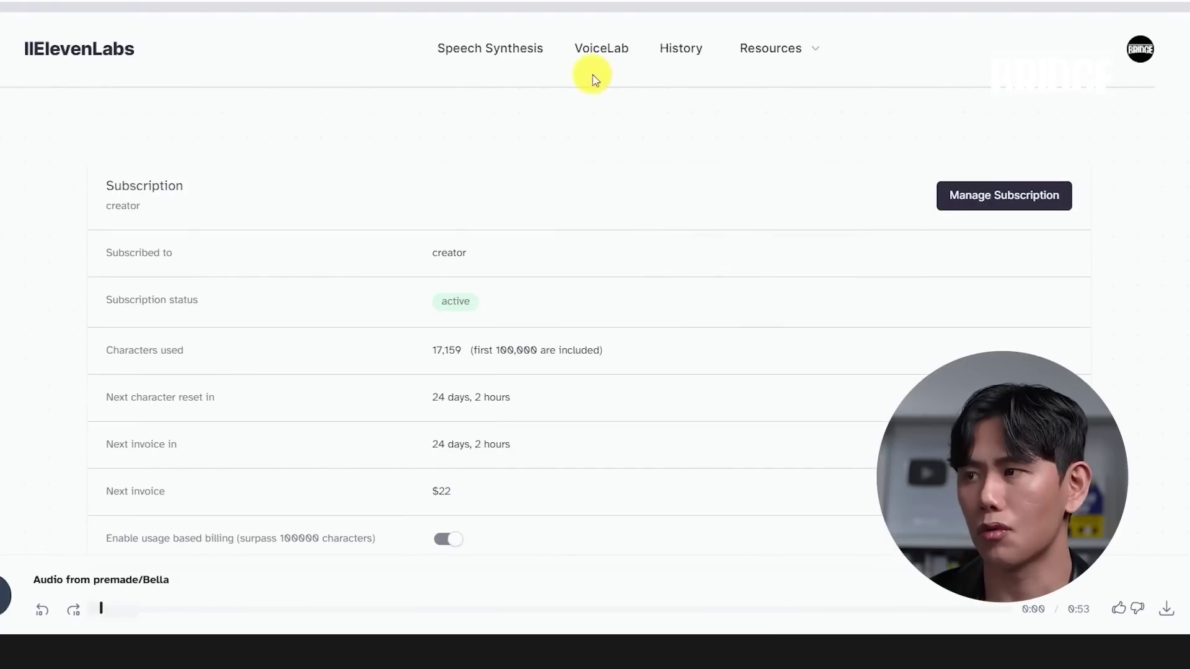
{"action": "left_click", "coordinate": [471, 49]}
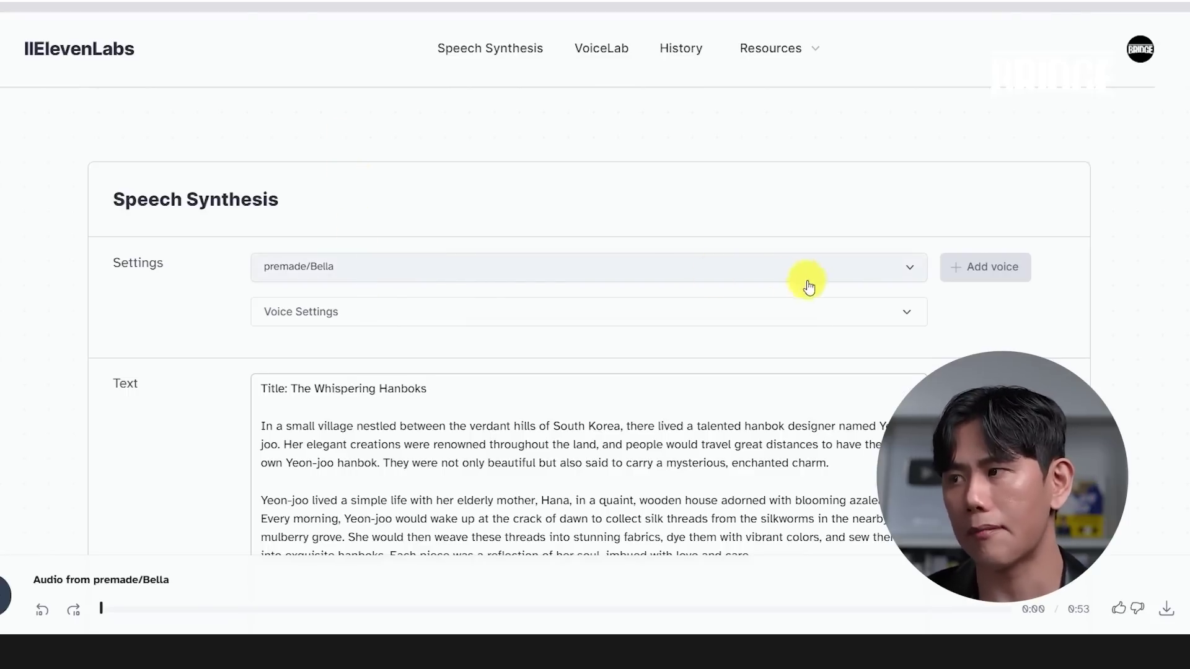
{"action": "left_click", "coordinate": [629, 266]}
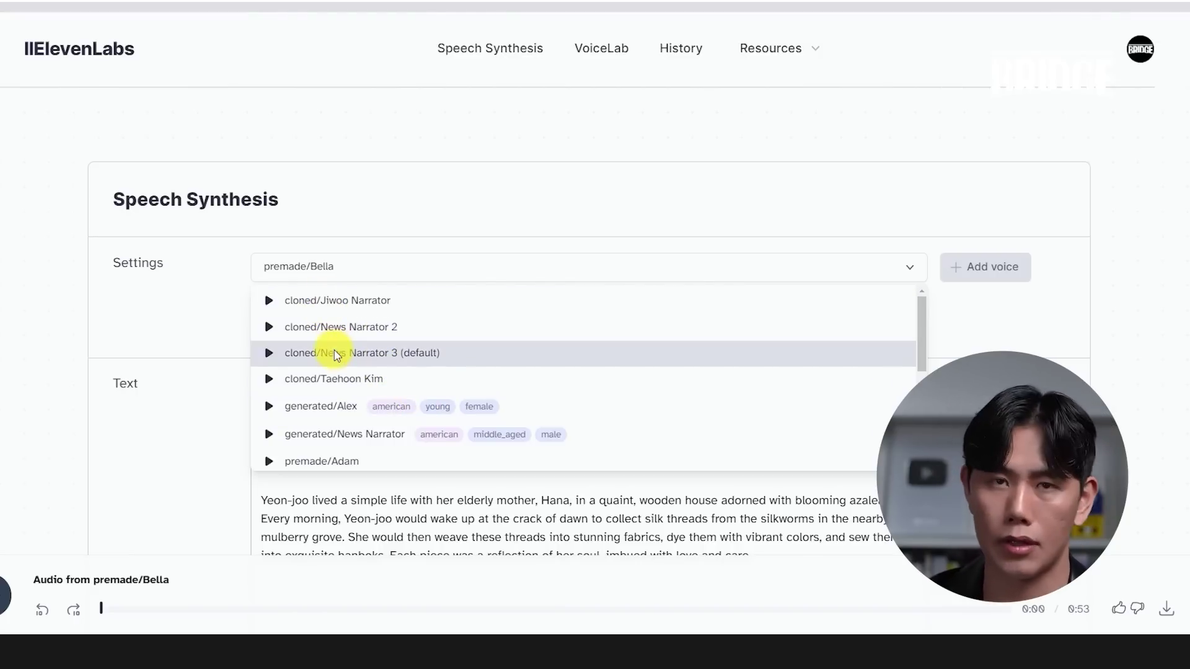
{"action": "scroll", "coordinate": [335, 366], "scroll_direction": "down", "scroll_amount": 3}
{"action": "scroll", "coordinate": [335, 356], "scroll_direction": "up", "scroll_amount": 3}
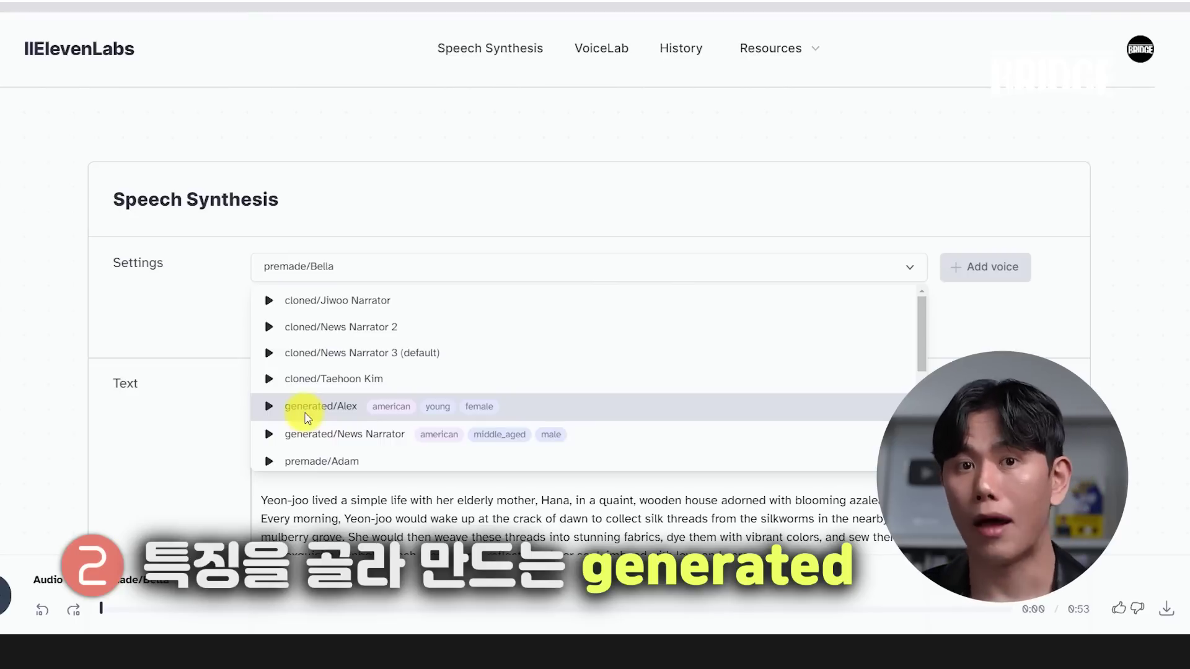
{"action": "scroll", "coordinate": [305, 411], "scroll_direction": "down", "scroll_amount": 3}
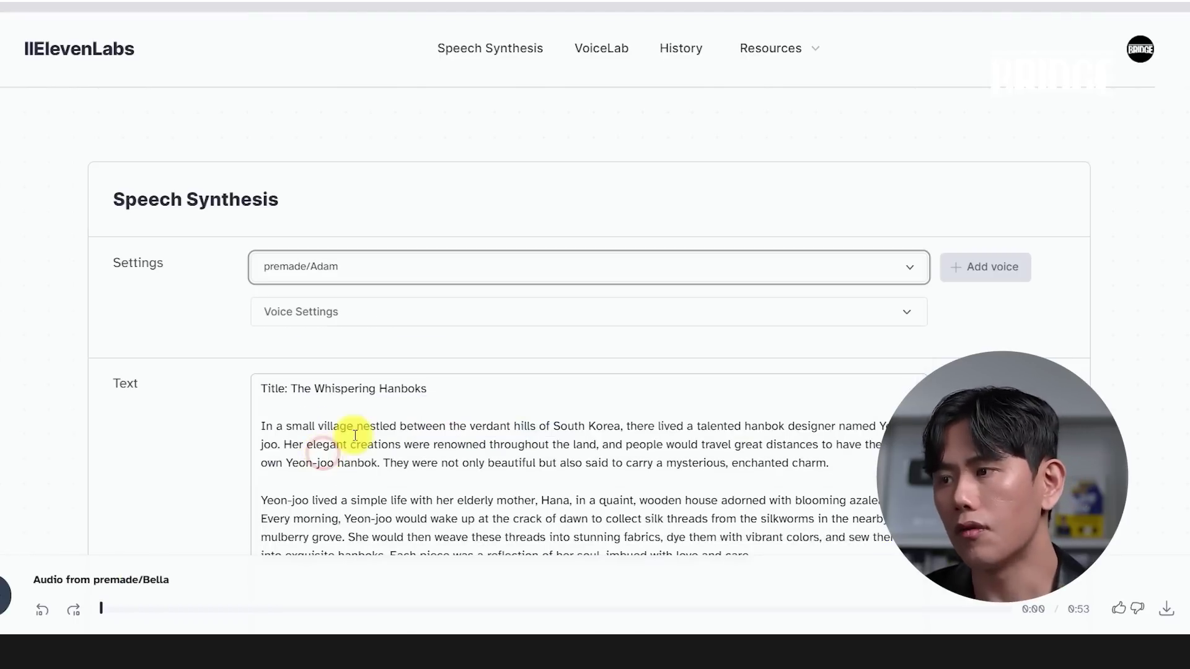
Delete the paragraph beginning "Yeon-joo lived a simple life" from the end of the text to be spoken.
{"action": "left_click", "coordinate": [451, 410]}
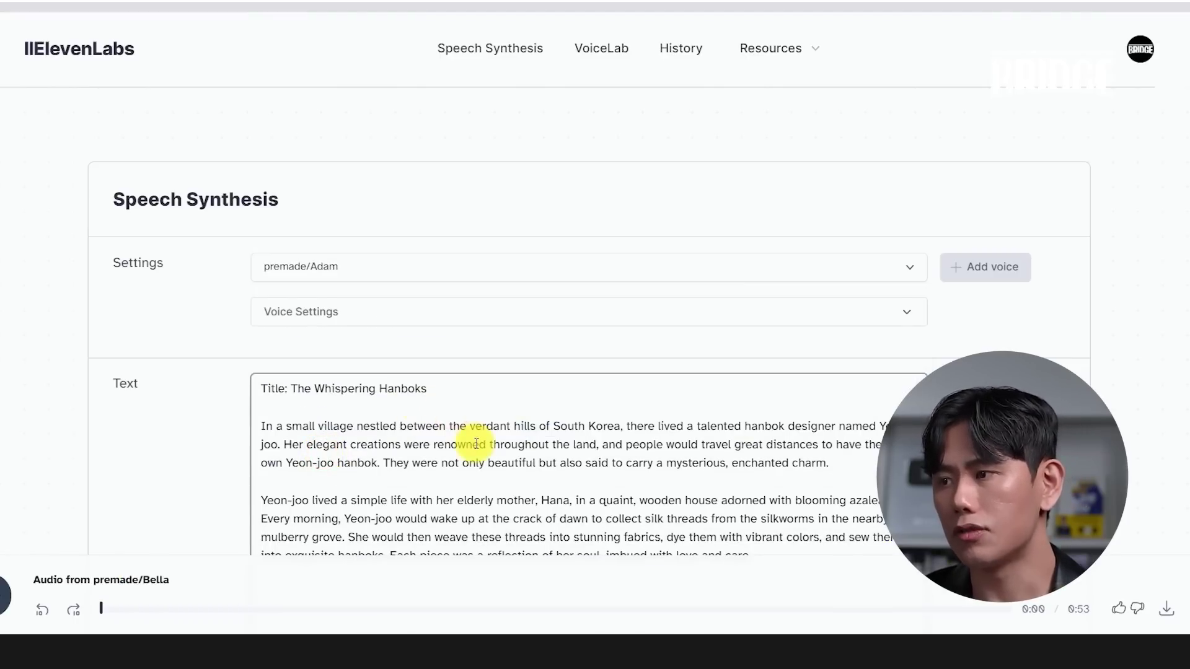
{"action": "scroll", "coordinate": [476, 443], "scroll_direction": "down", "scroll_amount": 5}
{"action": "left_click", "coordinate": [816, 231]}
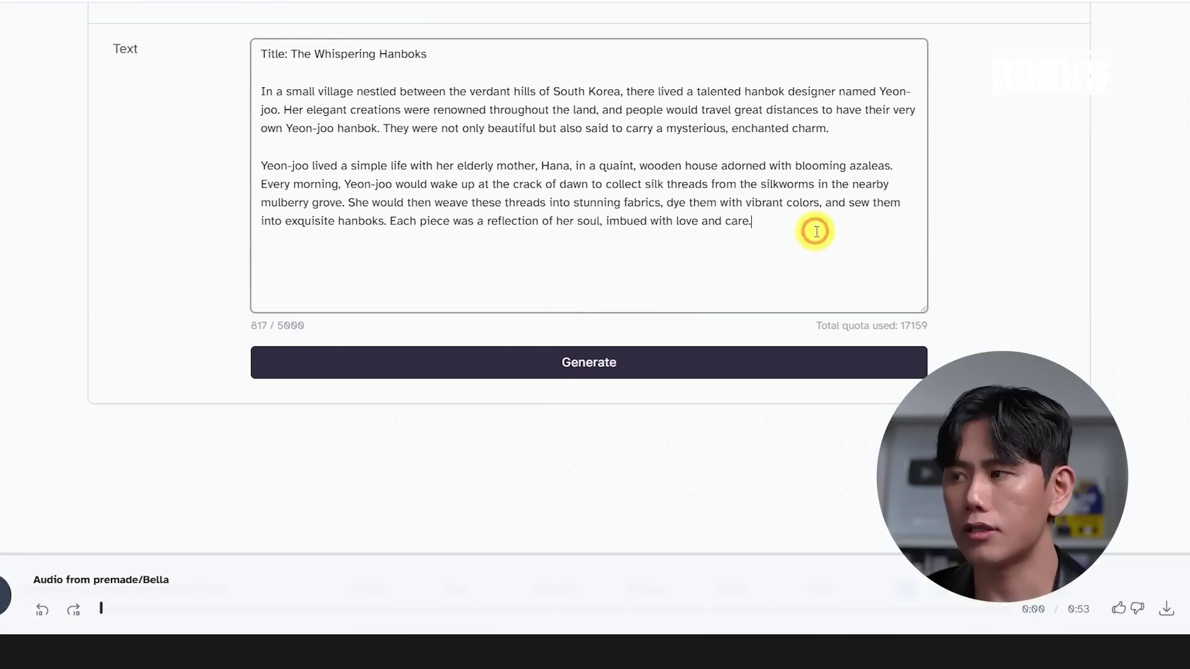
{"action": "left_click_drag", "start_coordinate": [815, 229], "coordinate": [227, 151]}
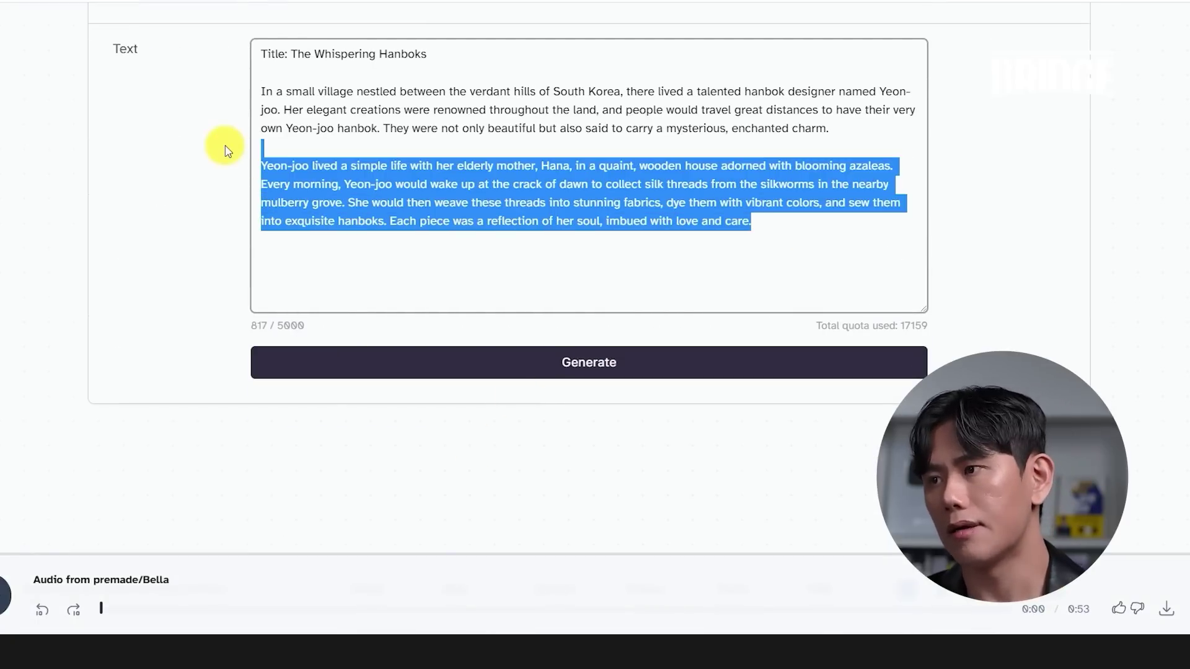
{"action": "key", "text": "BackSpace"}
Generate the speech audio of the shortened story with the premade/Adam voice.
{"action": "scroll", "coordinate": [425, 393], "scroll_direction": "up", "scroll_amount": 3}
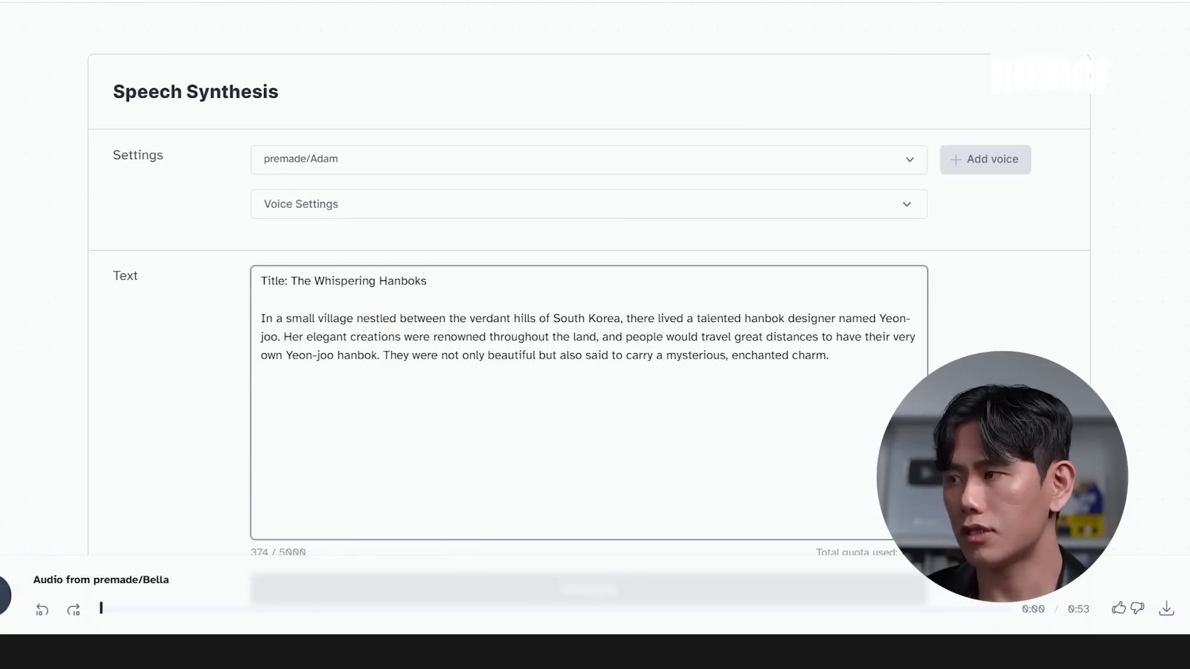
{"action": "scroll", "coordinate": [855, 324], "scroll_direction": "down", "scroll_amount": 3}
{"action": "left_click", "coordinate": [830, 368]}
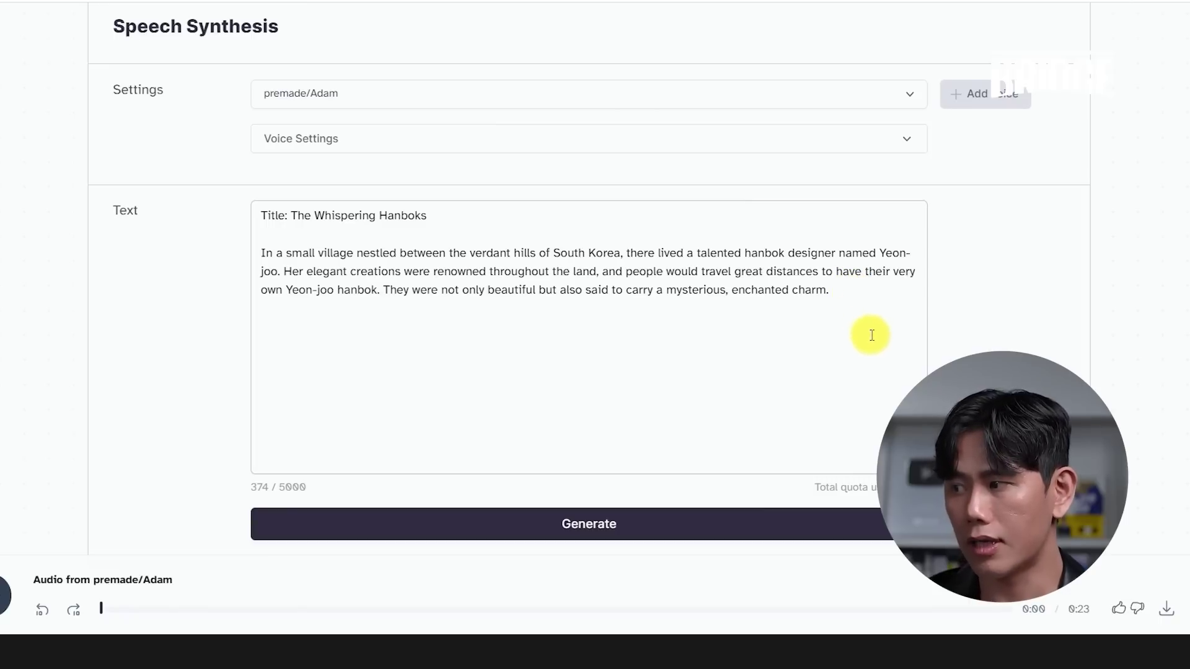
Give the generated Adam audio a thumbs-up without a tone description, and start downloading it as an MP3 but cancel the save.
{"action": "left_click", "coordinate": [1119, 613]}
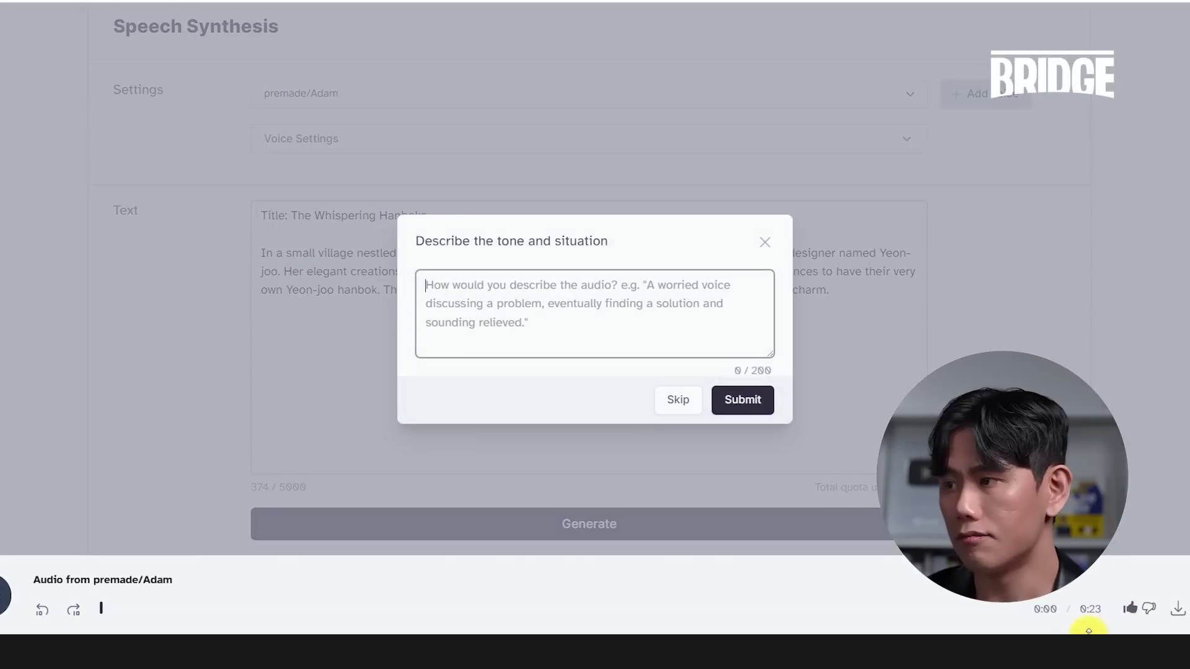
{"action": "left_click", "coordinate": [764, 242]}
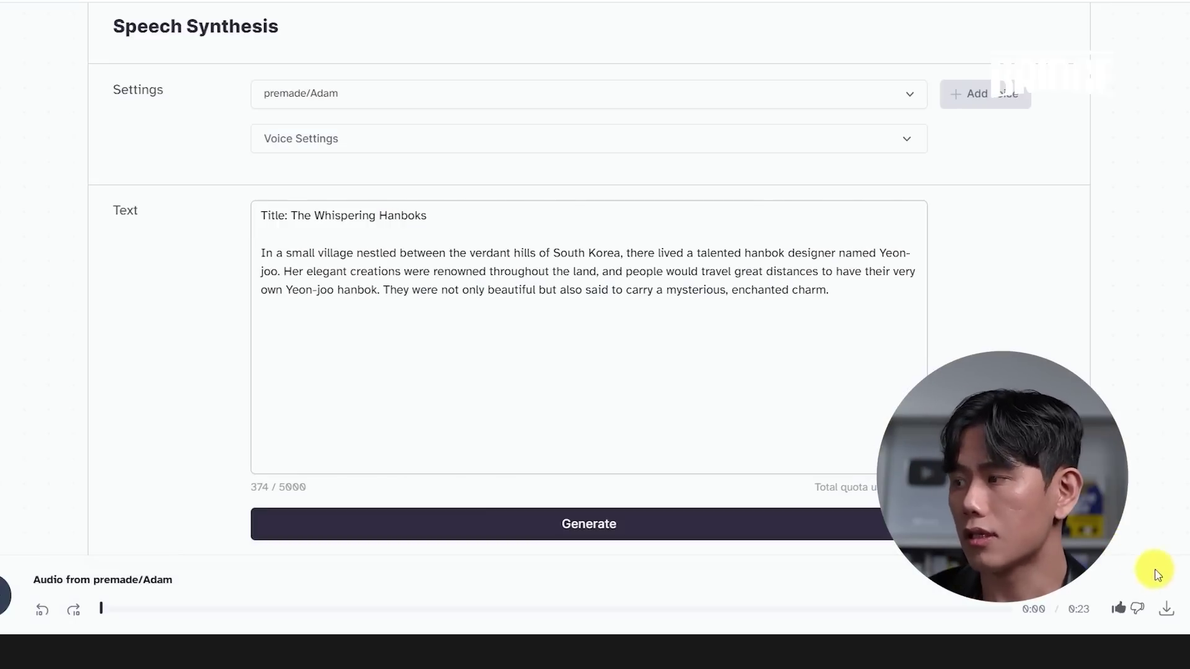
{"action": "left_click", "coordinate": [1167, 614]}
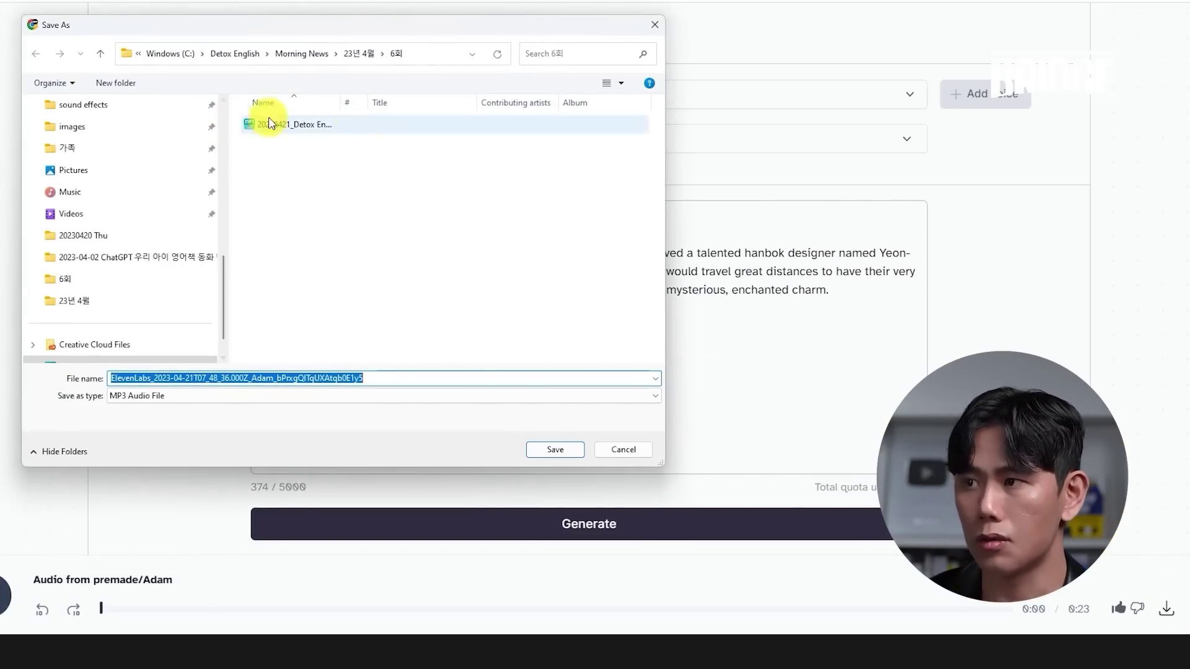
{"action": "left_click", "coordinate": [634, 451]}
Expand the Adam voice's settings and restore them to their defaults.
{"action": "scroll", "coordinate": [667, 385], "scroll_direction": "up", "scroll_amount": 3}
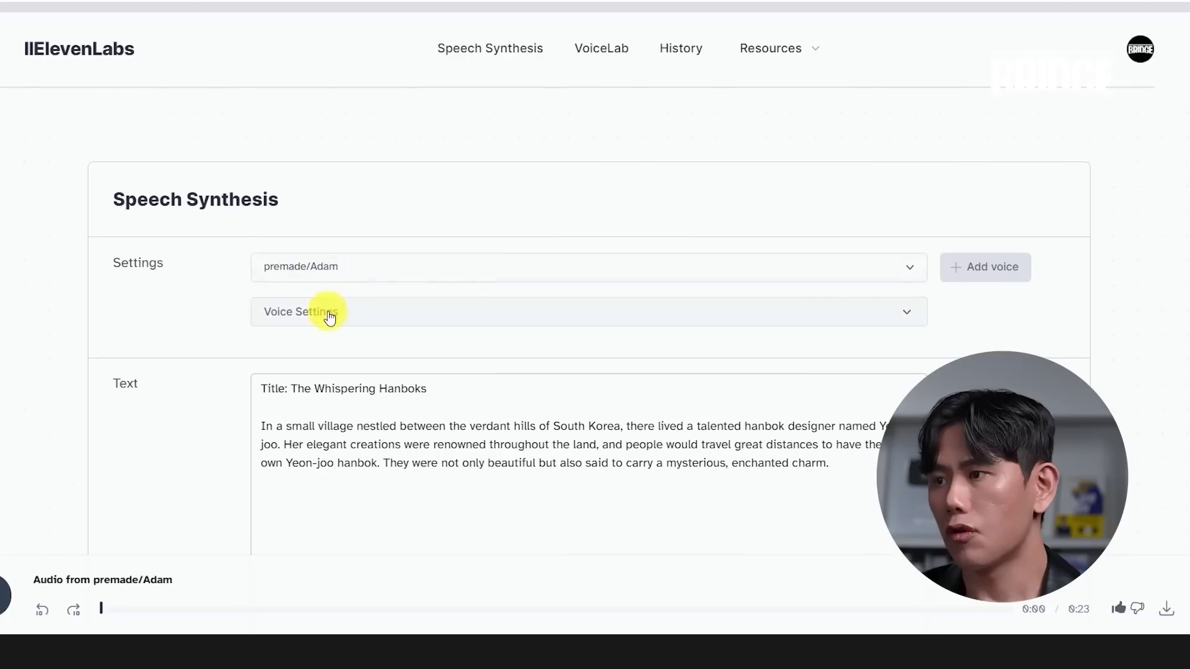
{"action": "left_click", "coordinate": [328, 312]}
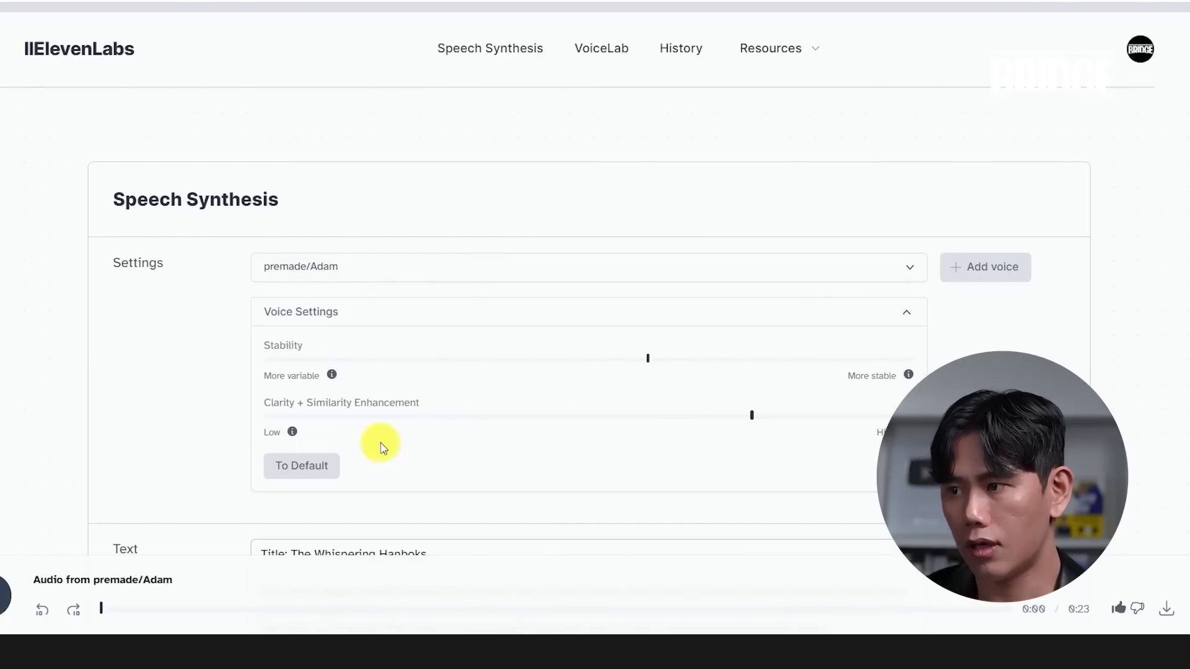
{"action": "left_click", "coordinate": [302, 466]}
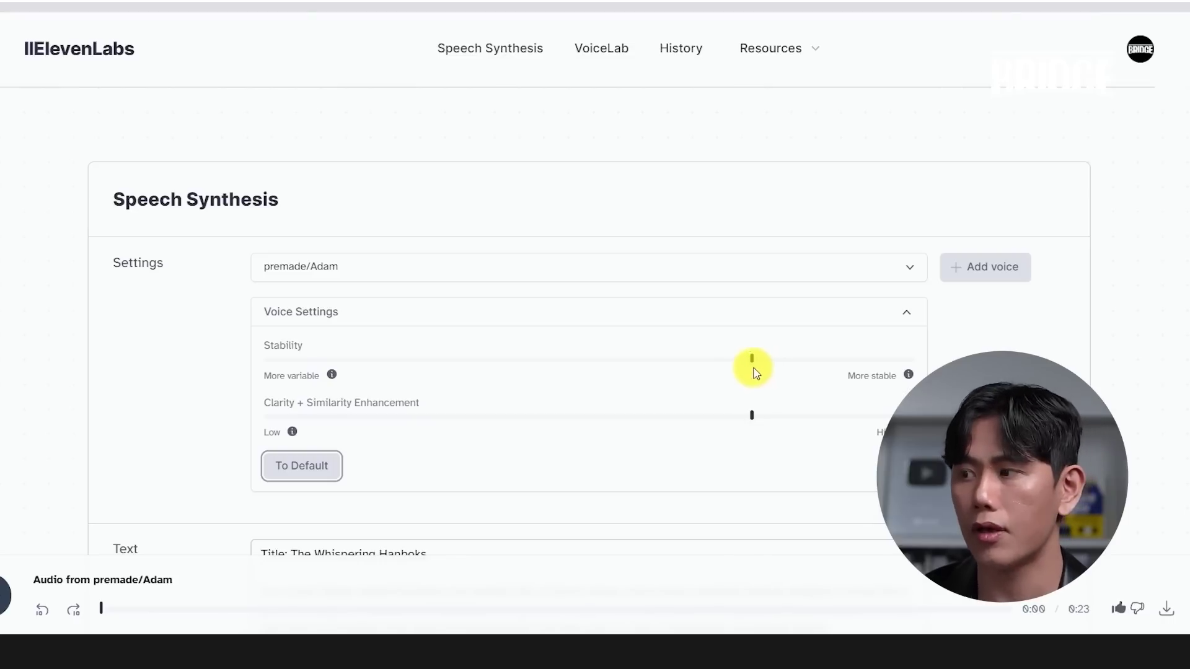
Try the Adam voice's Stability at 32% and 0%, and end slightly below the middle of the range.
{"action": "left_click", "coordinate": [753, 360]}
{"action": "left_click_drag", "start_coordinate": [753, 363], "coordinate": [474, 394]}
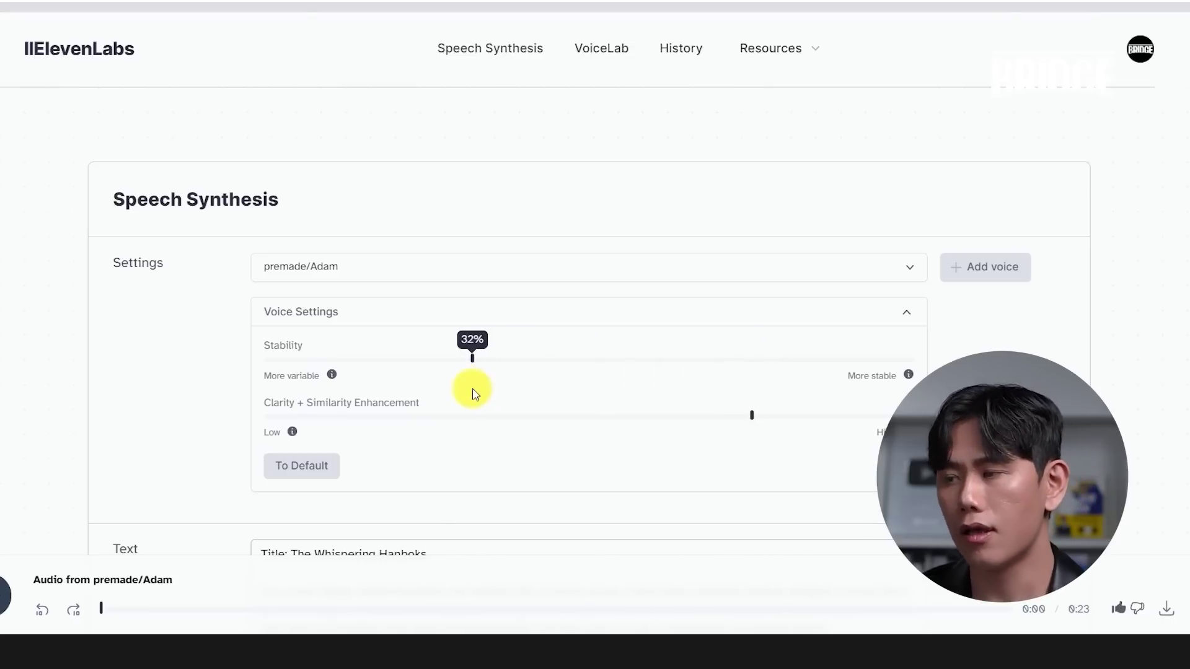
{"action": "left_click_drag", "start_coordinate": [474, 394], "coordinate": [264, 366]}
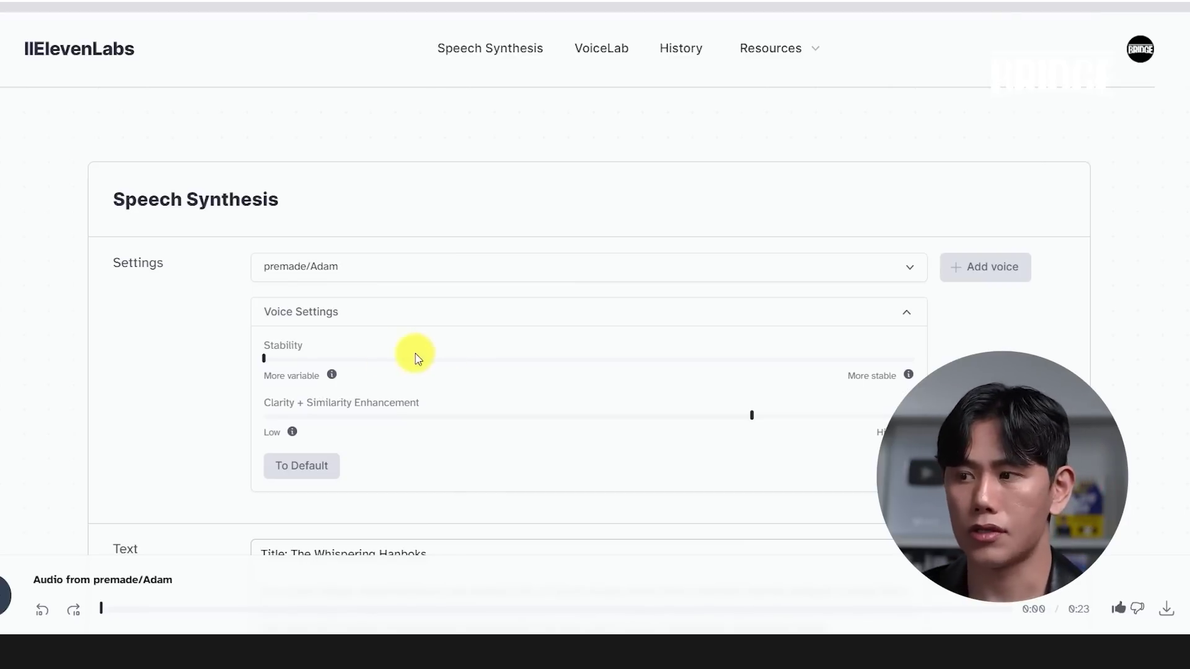
{"action": "mouse_move", "coordinate": [264, 362]}
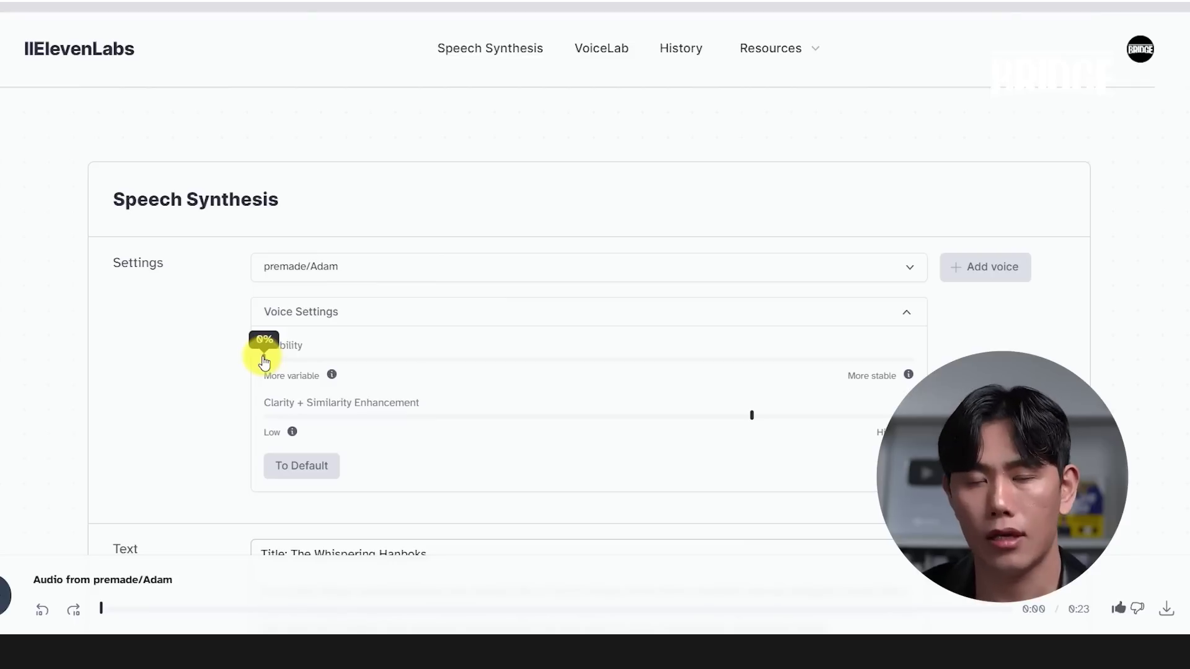
{"action": "left_click_drag", "start_coordinate": [264, 362], "coordinate": [558, 365]}
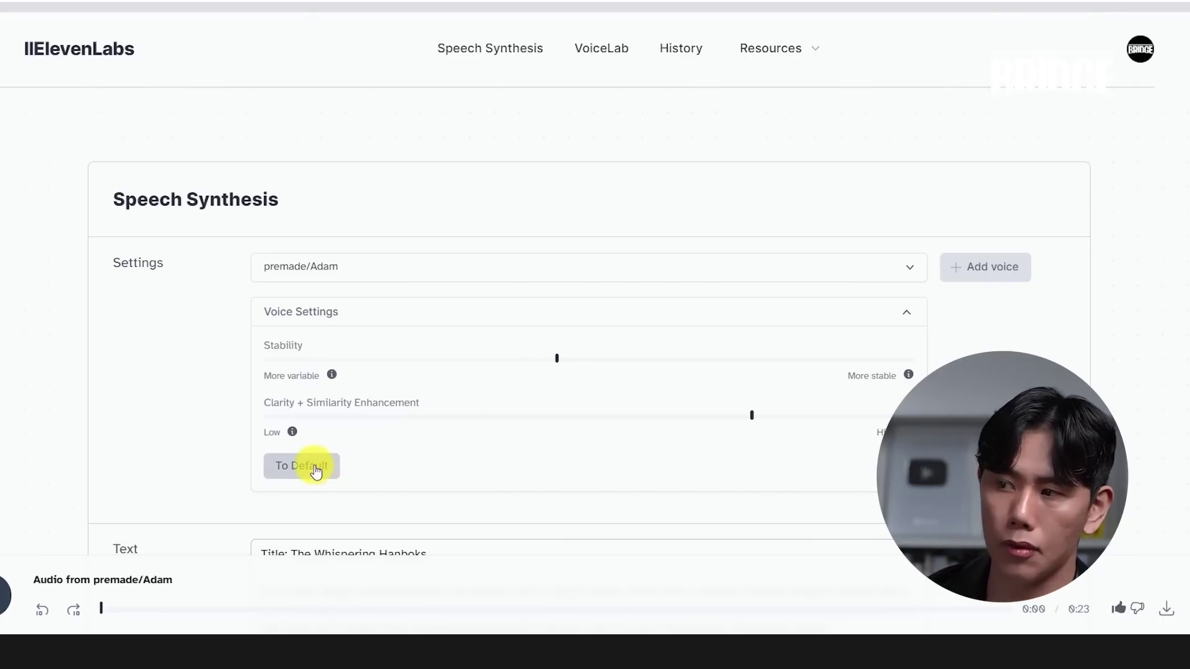
Switch the voice to cloned/News Narrator 3 (default) and restore its voice settings to their defaults.
{"action": "left_click", "coordinate": [378, 267]}
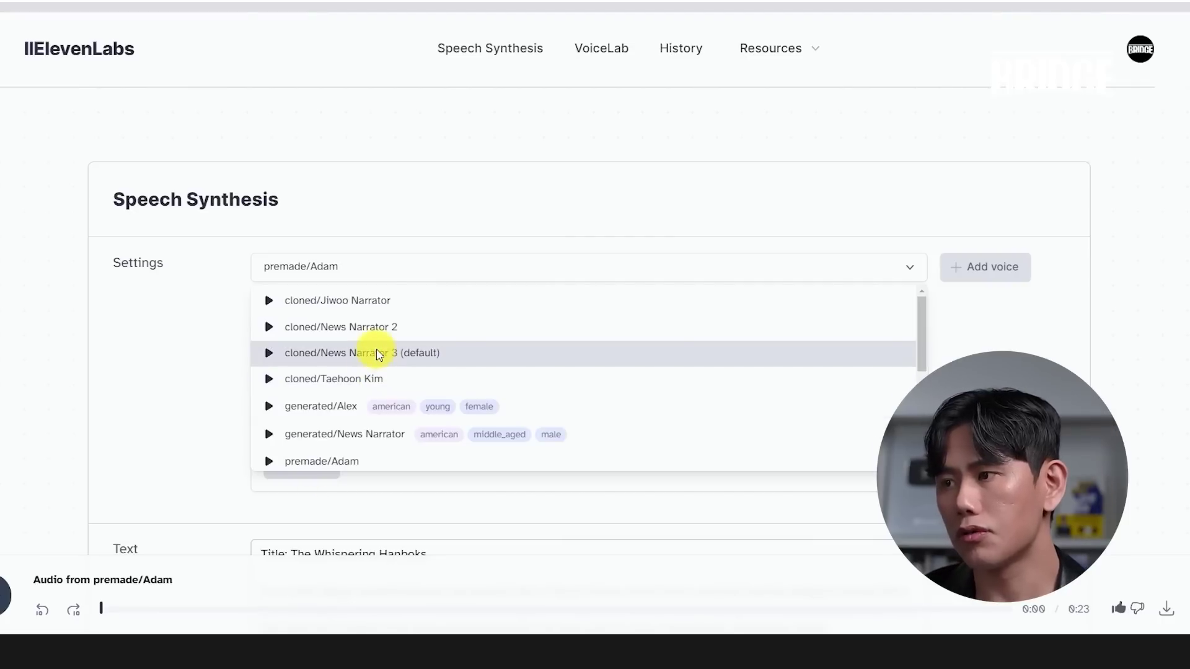
{"action": "left_click", "coordinate": [356, 359]}
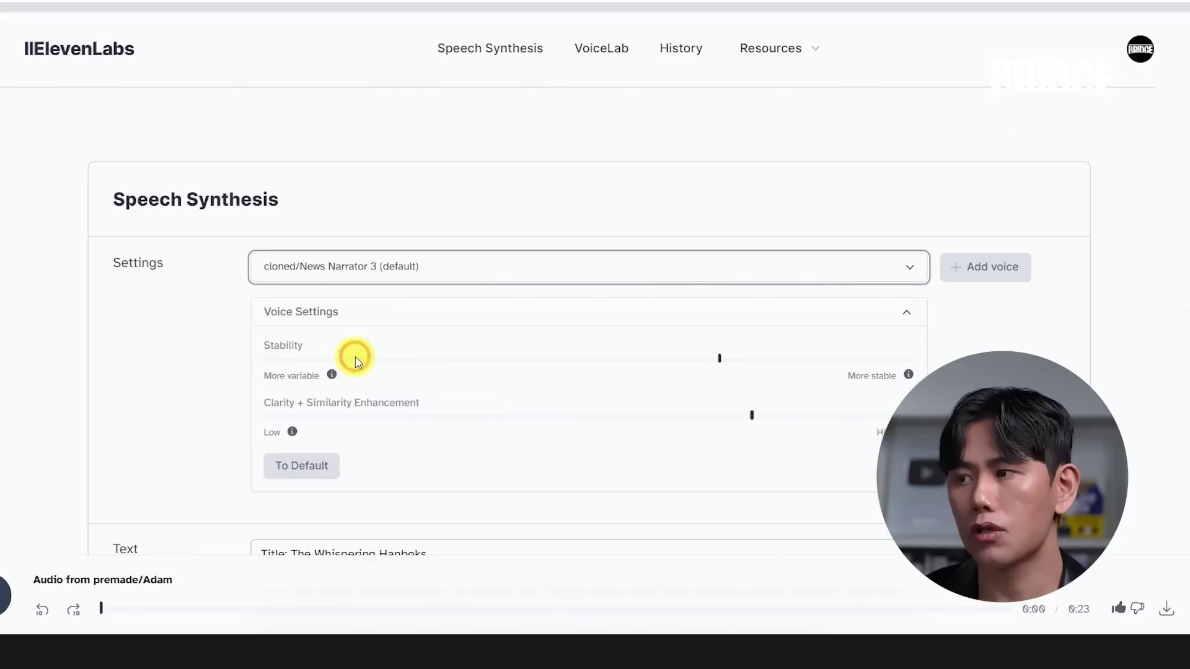
{"action": "left_click", "coordinate": [319, 474]}
{"action": "scroll", "coordinate": [737, 458], "scroll_direction": "down", "scroll_amount": 4}
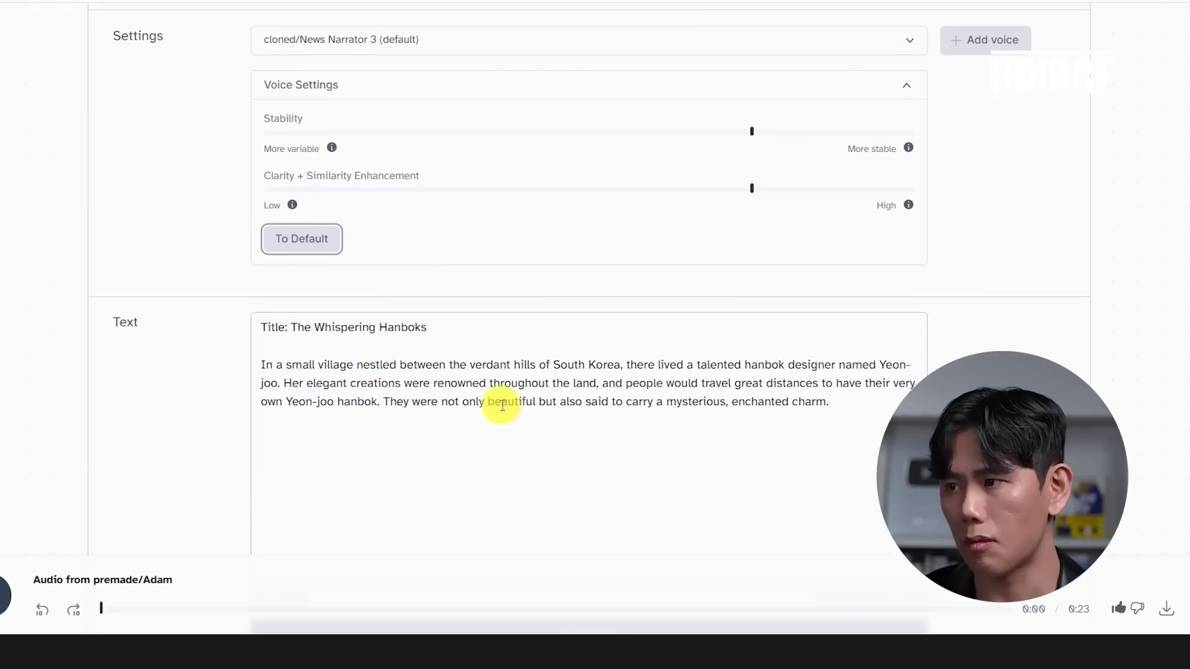
Generate the story narration with the News Narrator 3 voice at its default settings.
{"action": "scroll", "coordinate": [502, 406], "scroll_direction": "down", "scroll_amount": 4}
{"action": "left_click", "coordinate": [786, 425]}
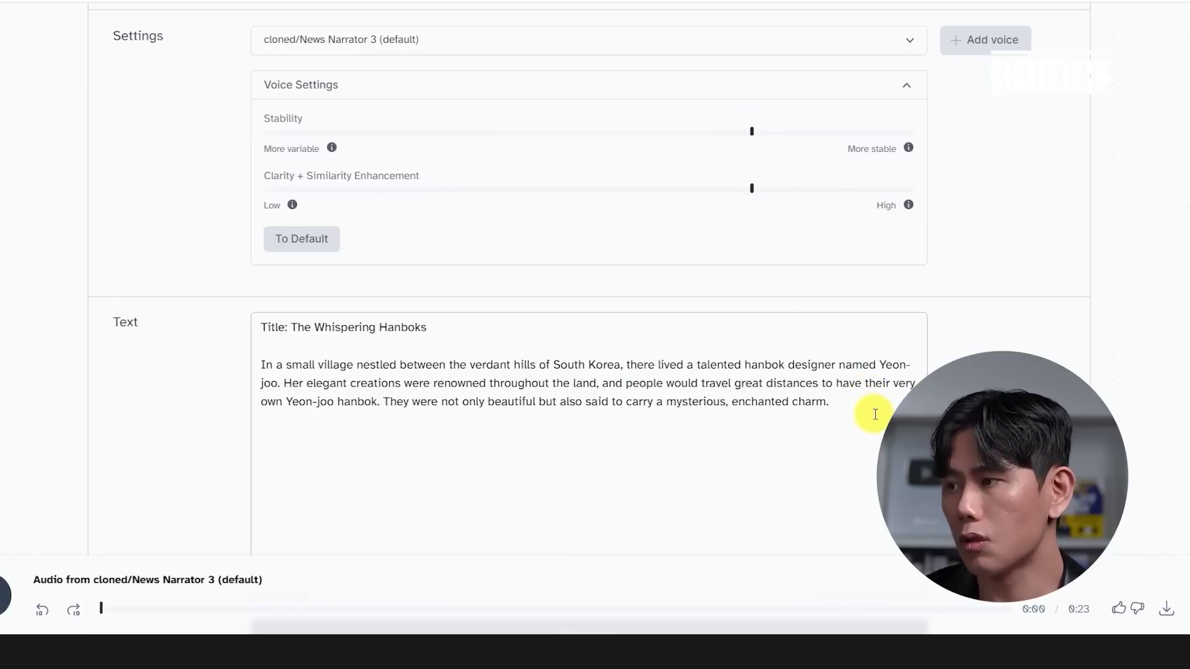
Lower Stability to about a third of its range, regenerate the narration, and replay it from near the beginning.
{"action": "mouse_move", "coordinate": [752, 130]}
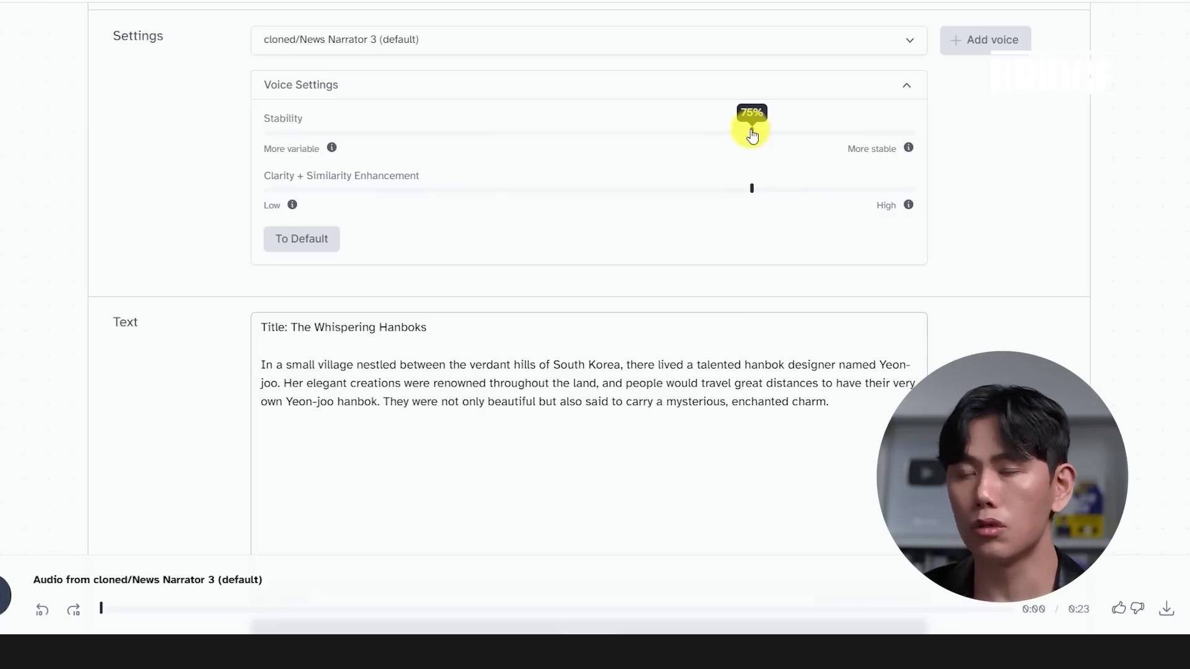
{"action": "left_click_drag", "start_coordinate": [752, 132], "coordinate": [487, 132]}
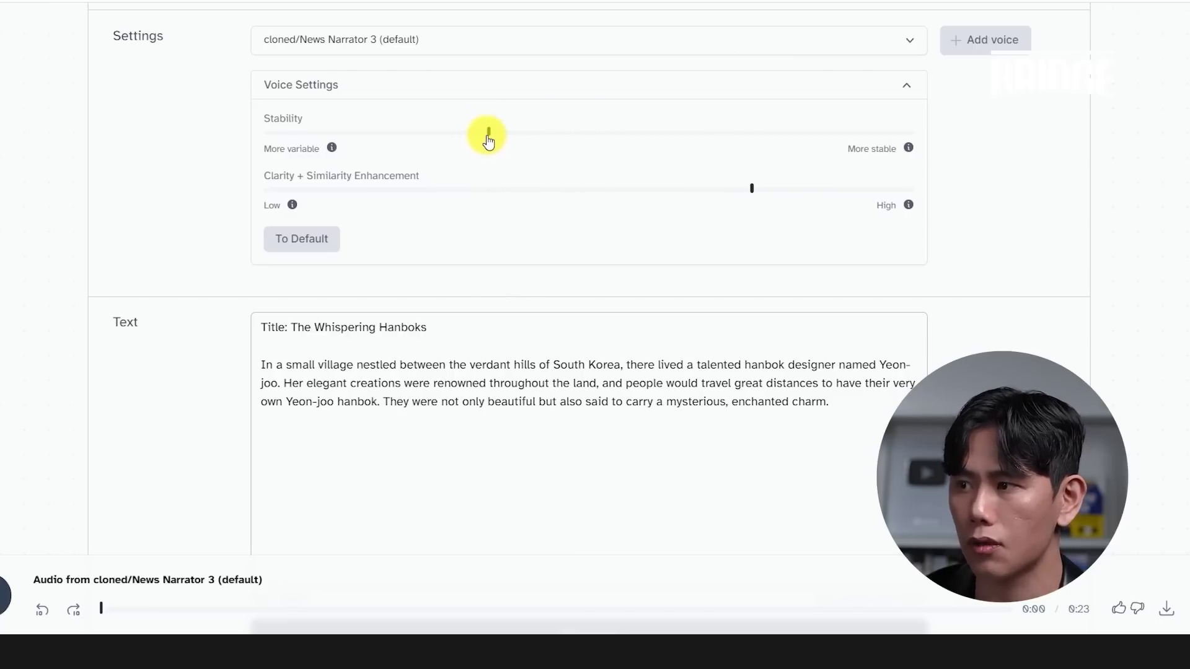
{"action": "scroll", "coordinate": [994, 343], "scroll_direction": "down", "scroll_amount": 3}
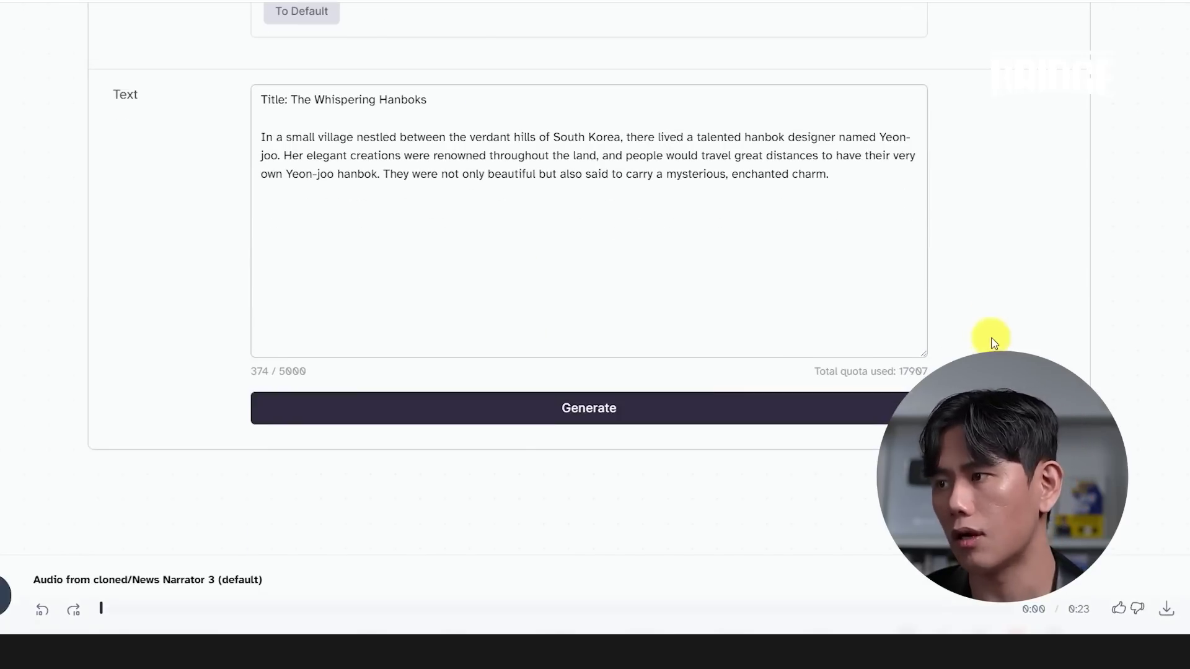
{"action": "left_click", "coordinate": [675, 406]}
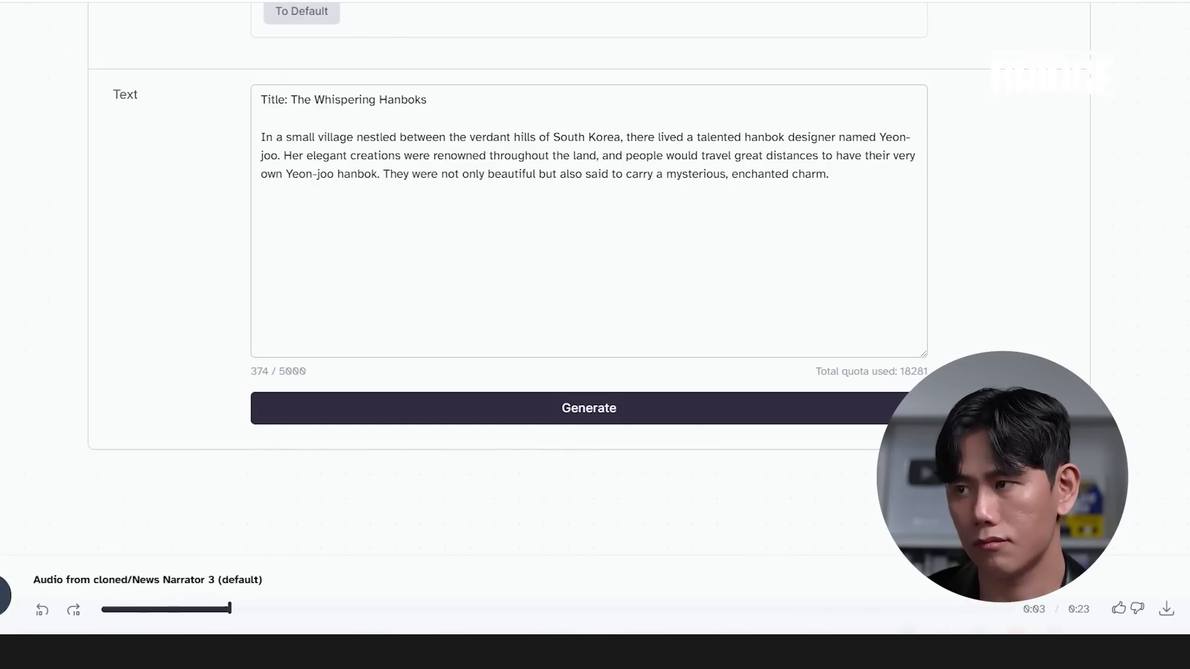
{"action": "scroll", "coordinate": [589, 310], "scroll_direction": "up", "scroll_amount": 4}
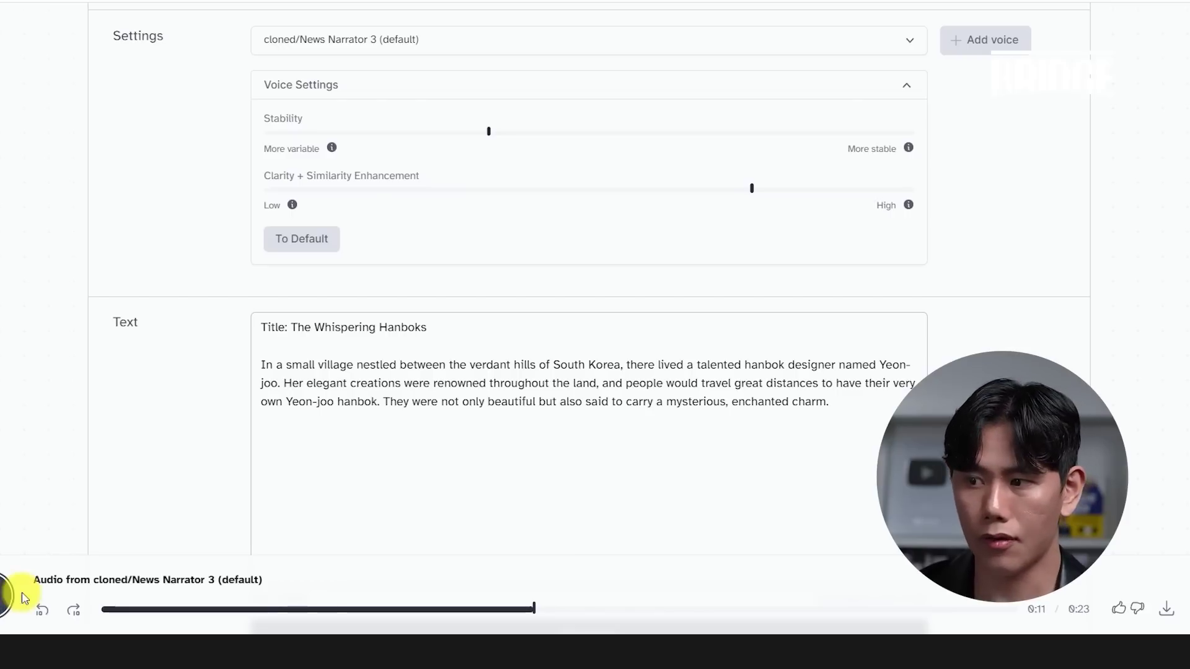
{"action": "left_click", "coordinate": [210, 612]}
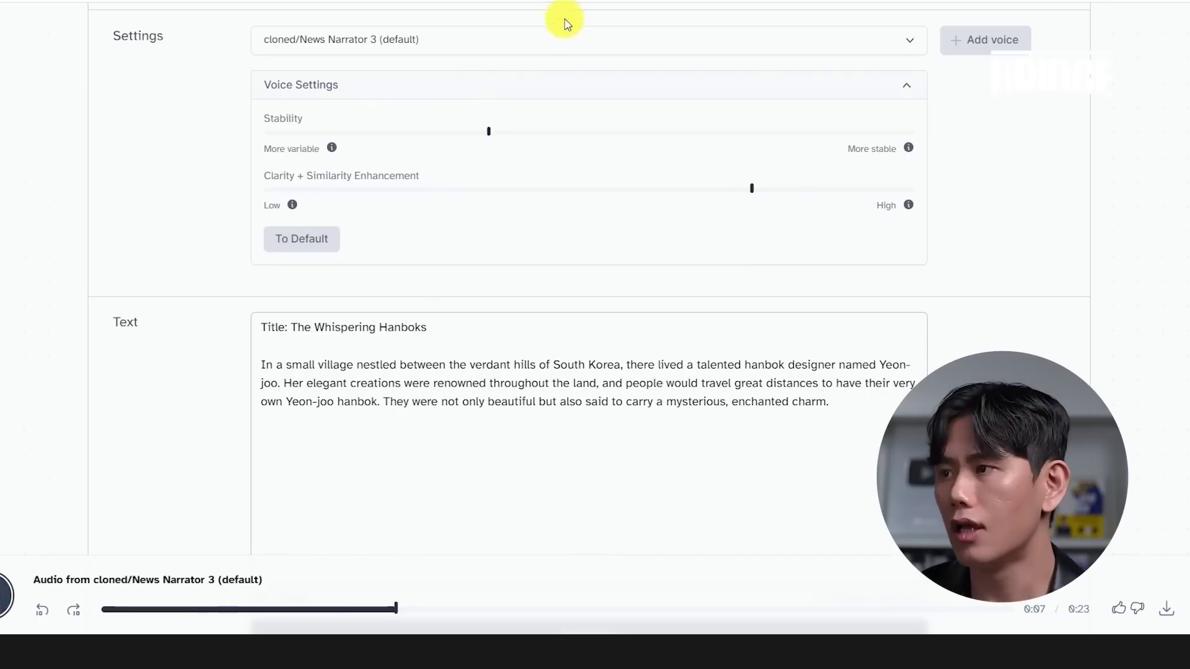
Set Stability to its minimum and regenerate the News Narrator 3 narration.
{"action": "left_click_drag", "start_coordinate": [489, 130], "coordinate": [263, 131]}
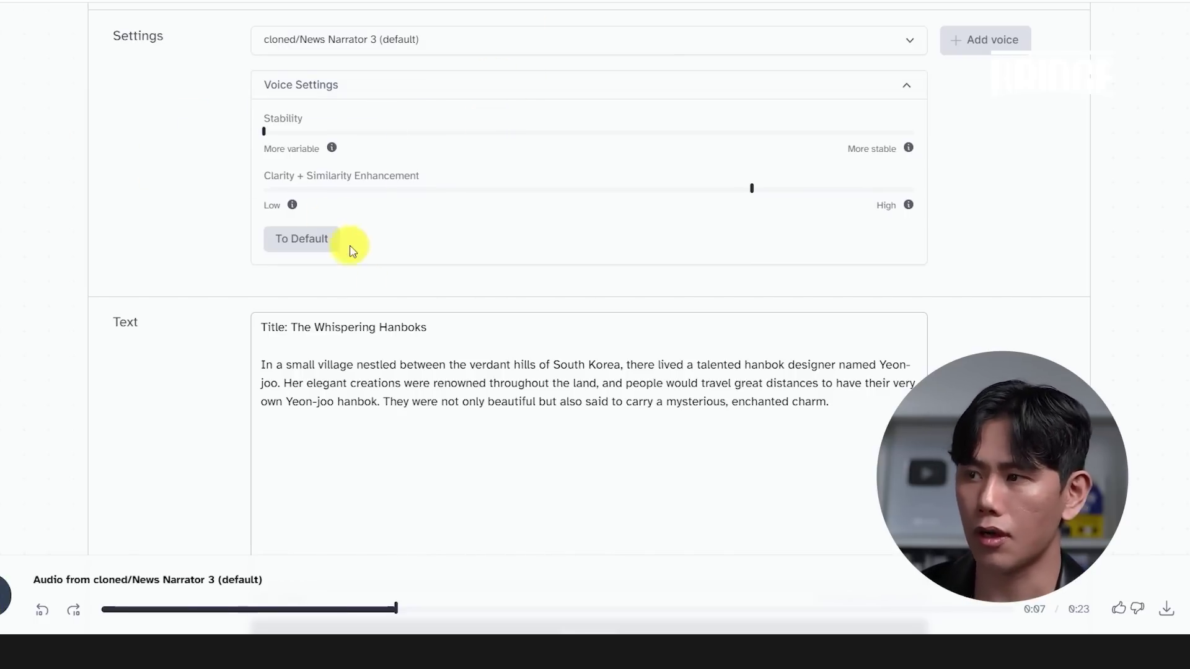
{"action": "scroll", "coordinate": [723, 266], "scroll_direction": "down", "scroll_amount": 1}
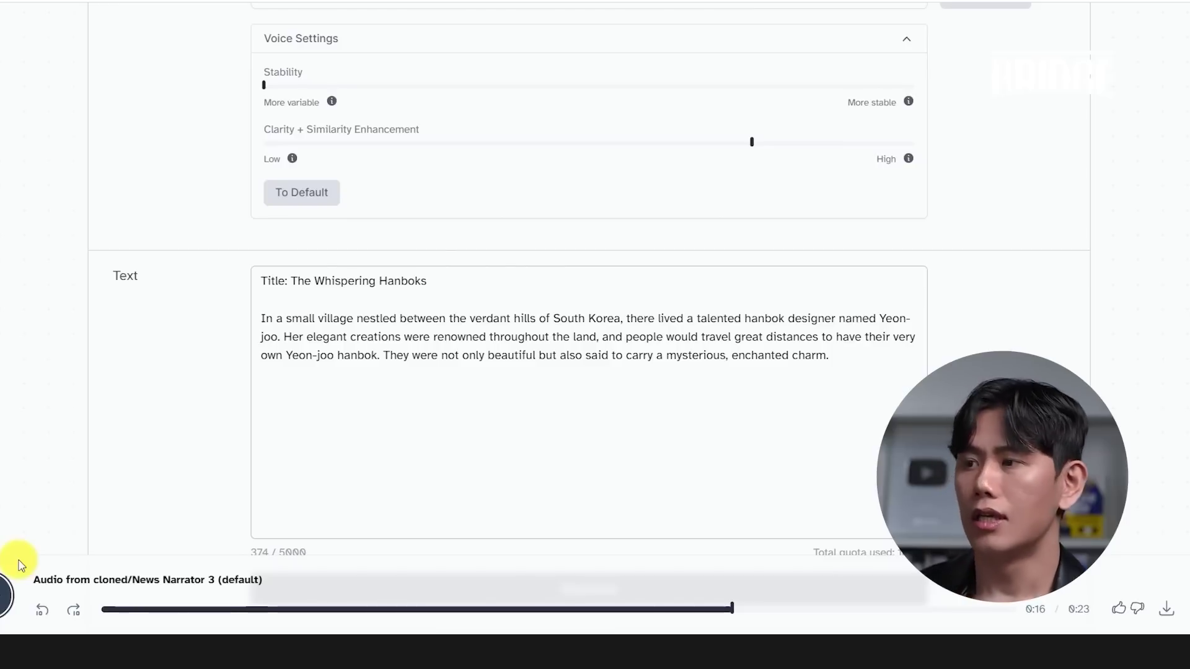
Try a Stability slightly below the middle, restore the voice defaults, and set Stability slightly below its default.
{"action": "mouse_move", "coordinate": [264, 89]}
{"action": "left_click_drag", "start_coordinate": [263, 90], "coordinate": [523, 118]}
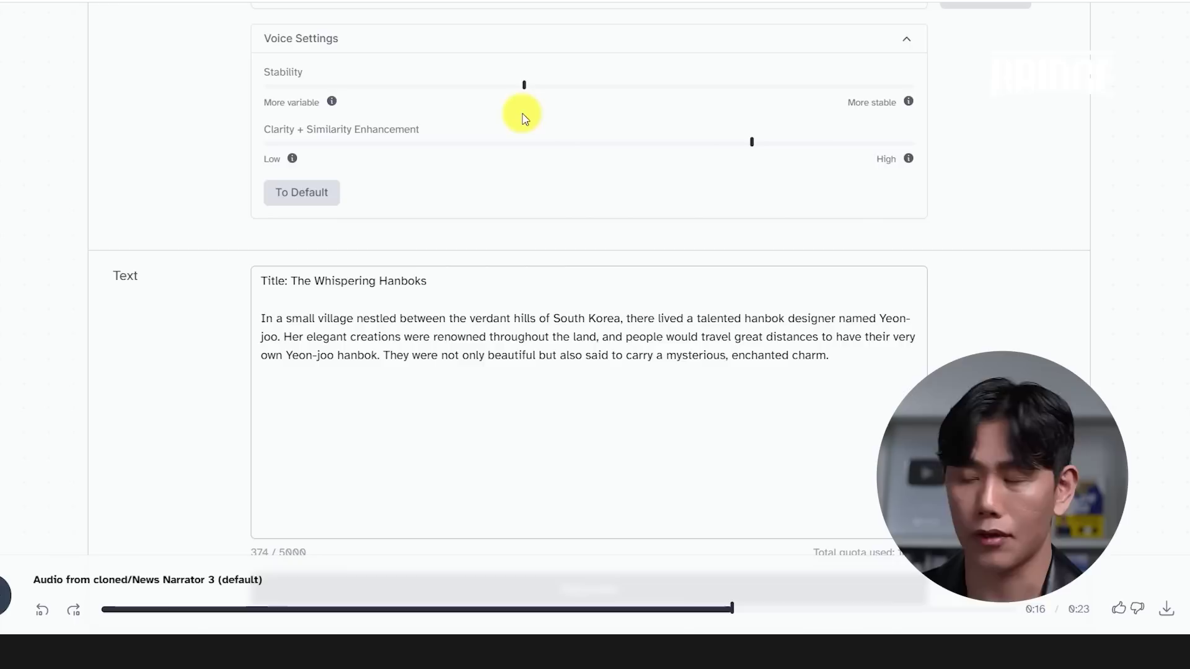
{"action": "left_click", "coordinate": [311, 194]}
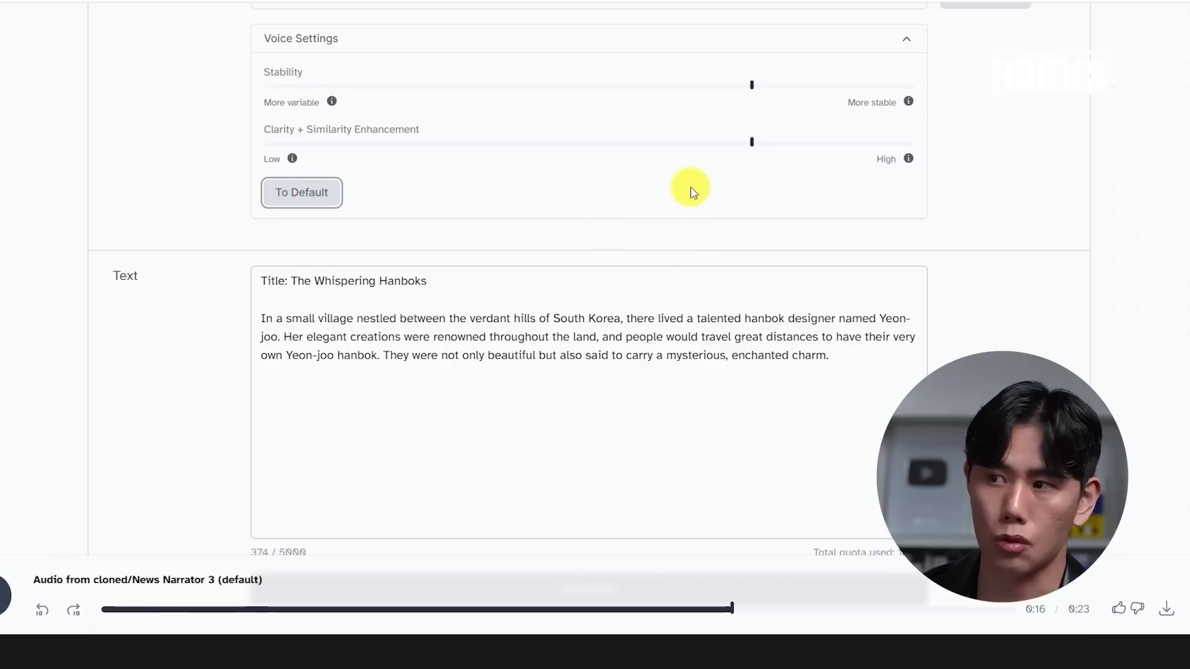
{"action": "left_click_drag", "start_coordinate": [751, 86], "coordinate": [719, 88]}
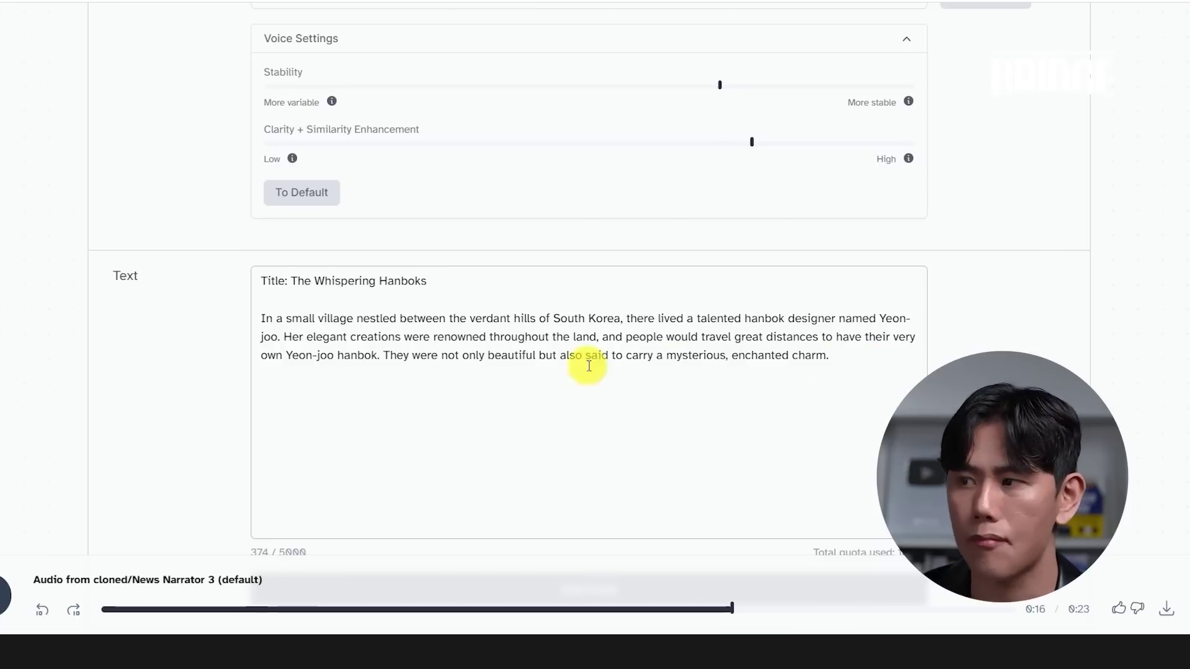
Add a period after the title "The Whispering Hanboks" and highlight the character count below the story text.
{"action": "left_click", "coordinate": [451, 286]}
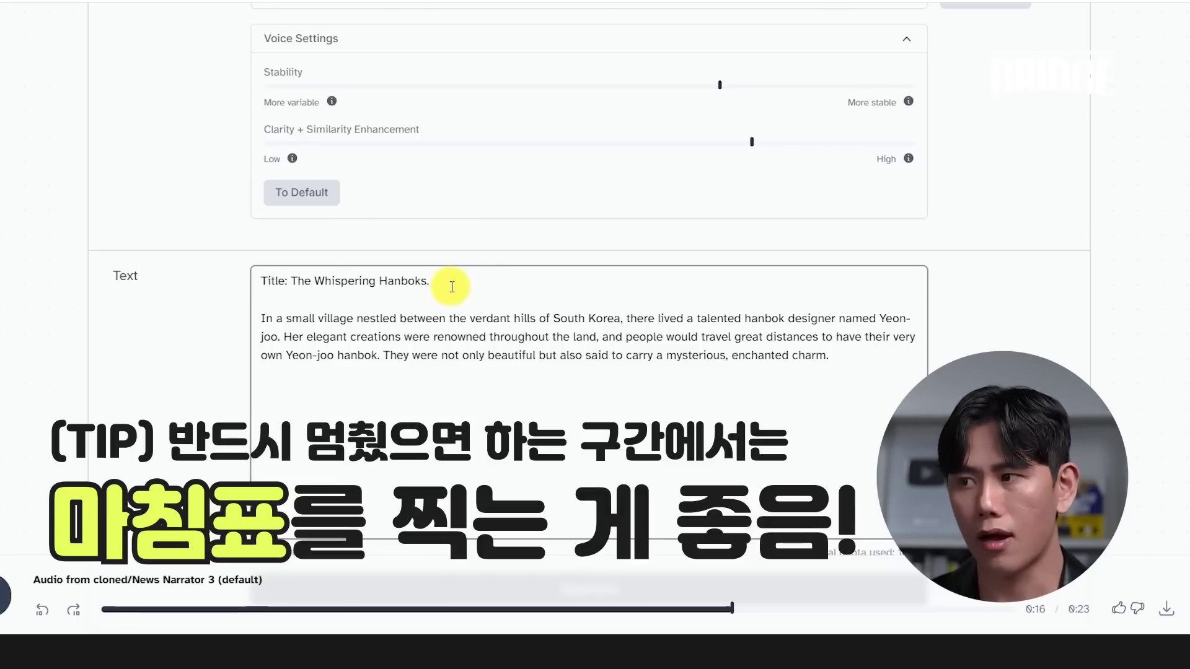
{"action": "key", "text": "BackSpace"}
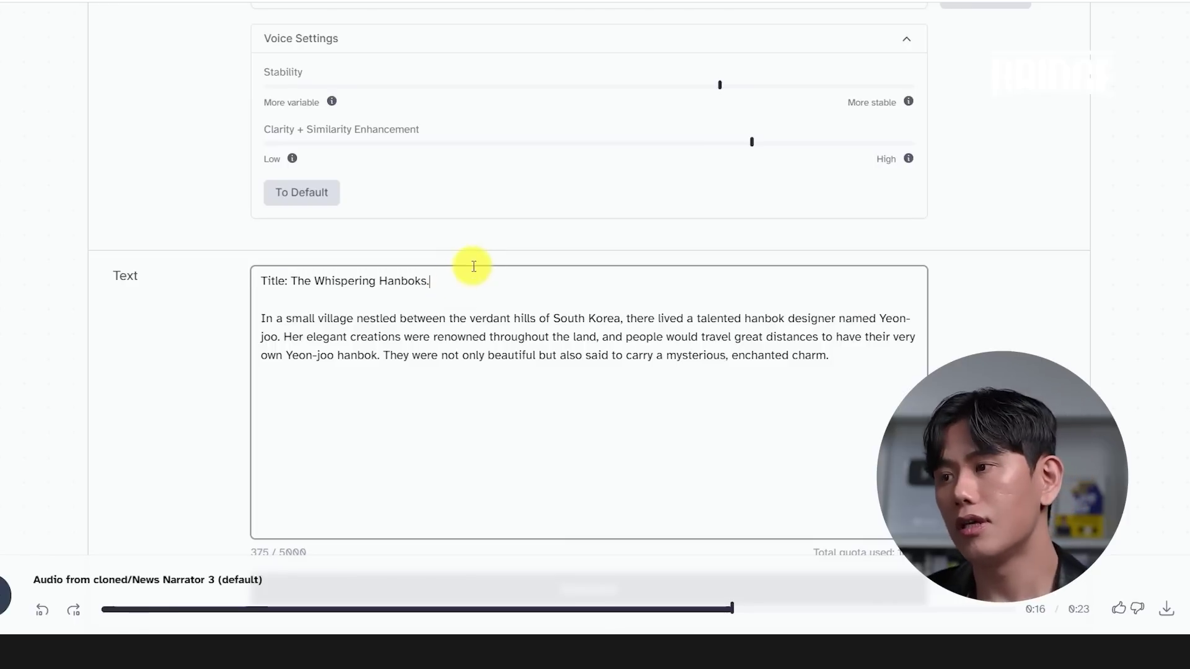
{"action": "scroll", "coordinate": [329, 370], "scroll_direction": "down", "scroll_amount": 4}
{"action": "left_click_drag", "start_coordinate": [240, 322], "coordinate": [271, 325]}
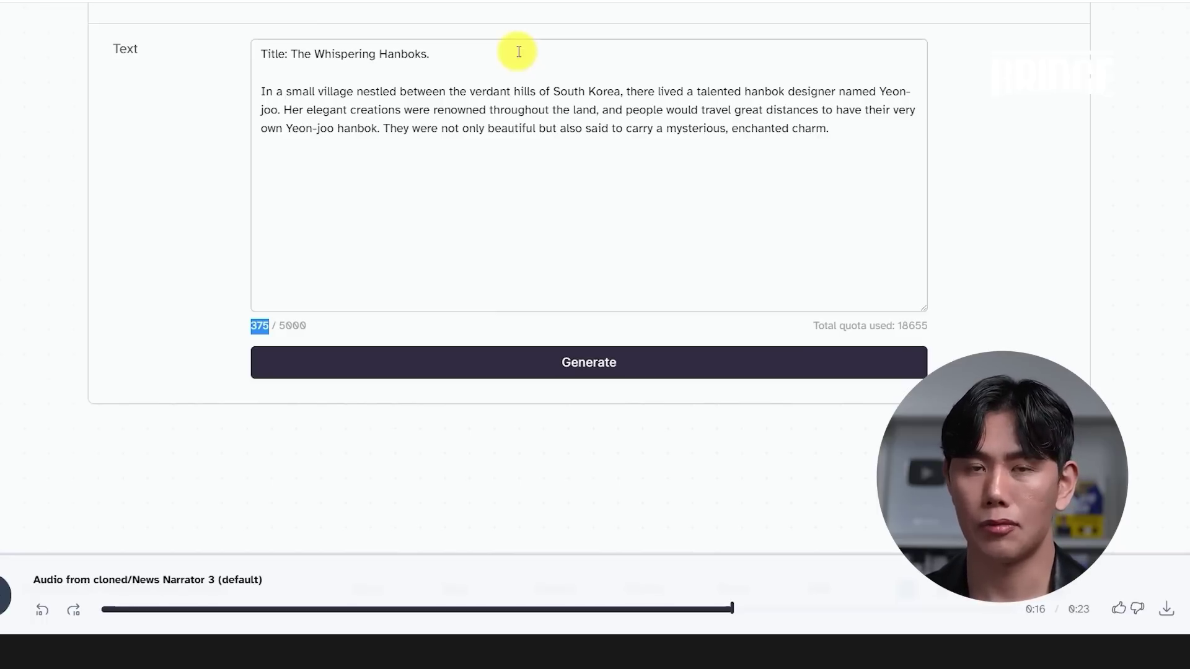
Go to VoiceLab and start creating a new voice with Voice Design.
{"action": "scroll", "coordinate": [519, 51], "scroll_direction": "up", "scroll_amount": 8}
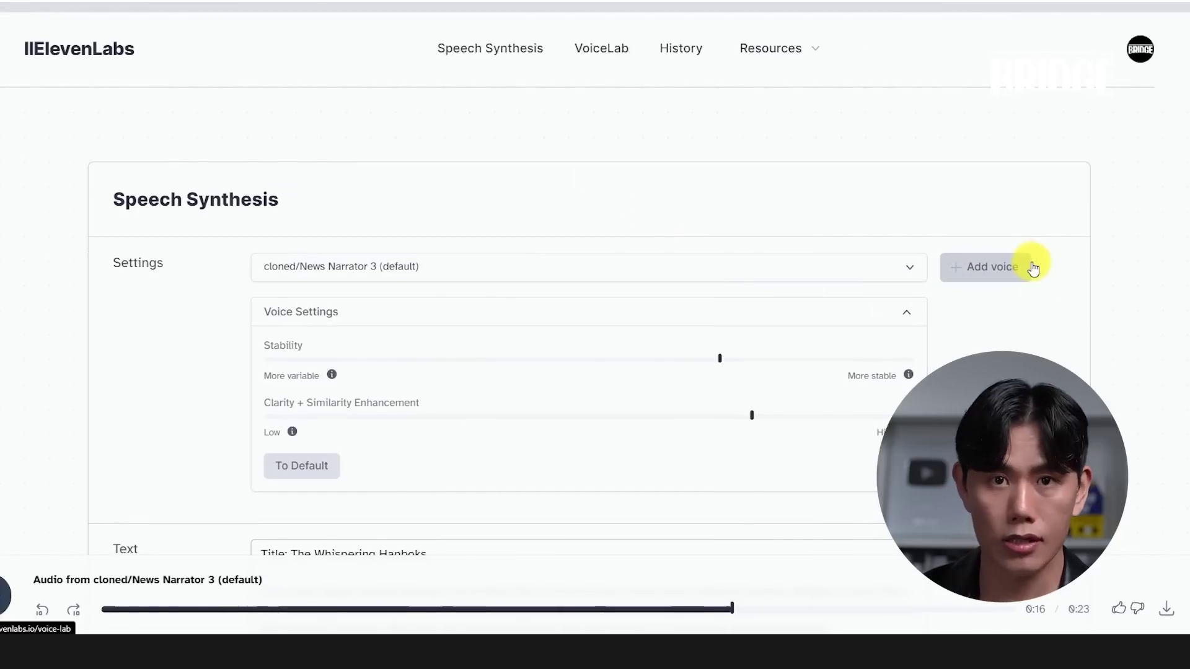
{"action": "left_click", "coordinate": [992, 266]}
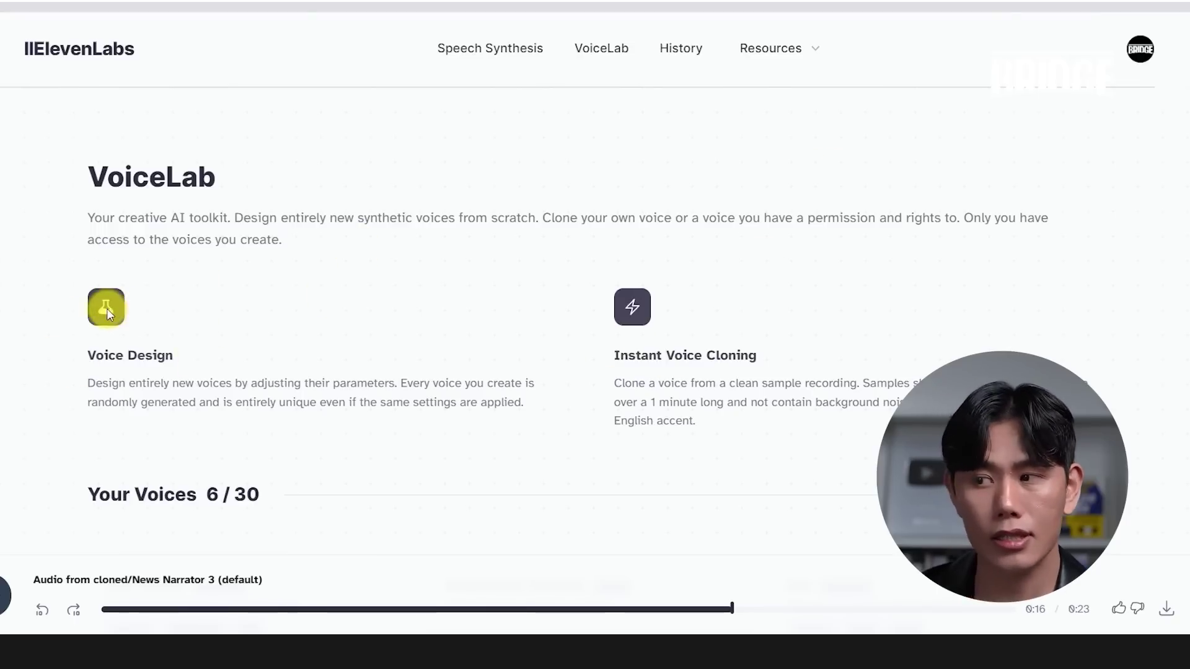
{"action": "scroll", "coordinate": [182, 502], "scroll_direction": "down", "scroll_amount": 3}
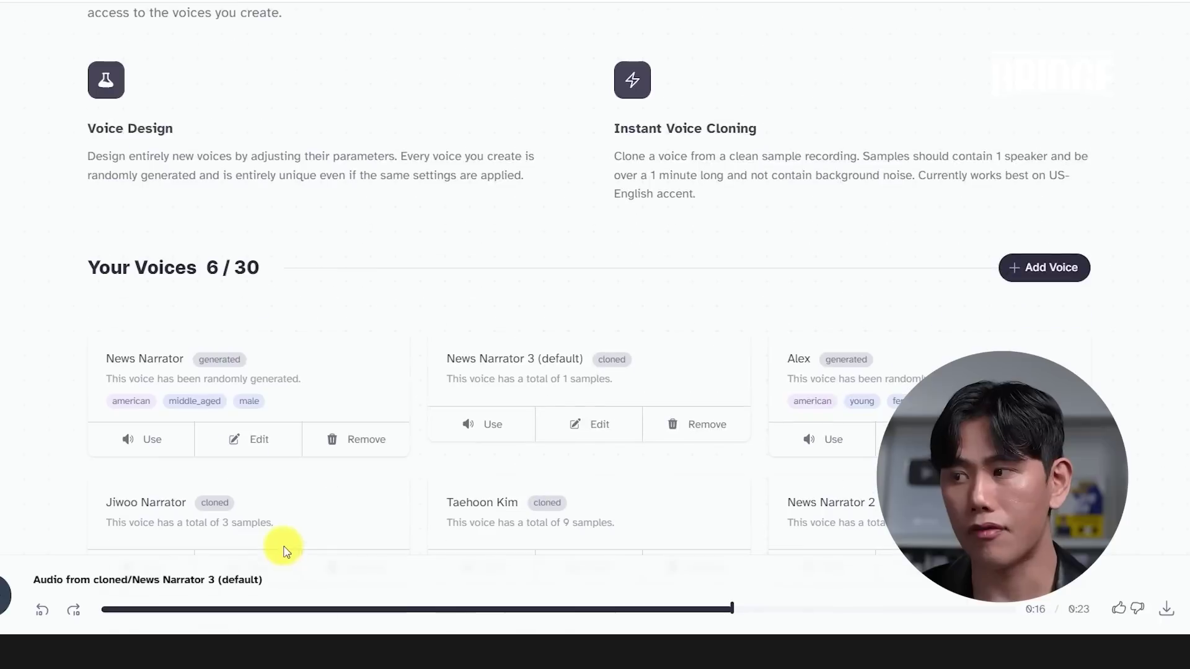
{"action": "left_click", "coordinate": [1049, 266]}
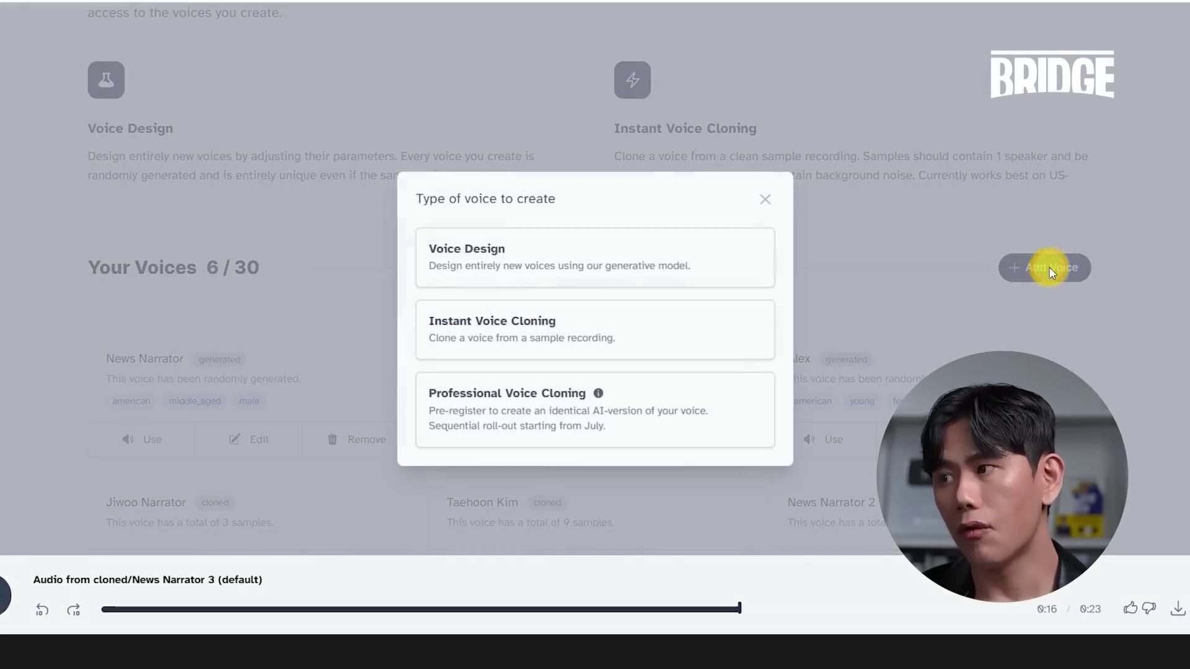
{"action": "left_click", "coordinate": [607, 251]}
Set the new voice to Male, Young and Indian accent, and raise its Accent Strength toward High.
{"action": "left_click", "coordinate": [459, 113]}
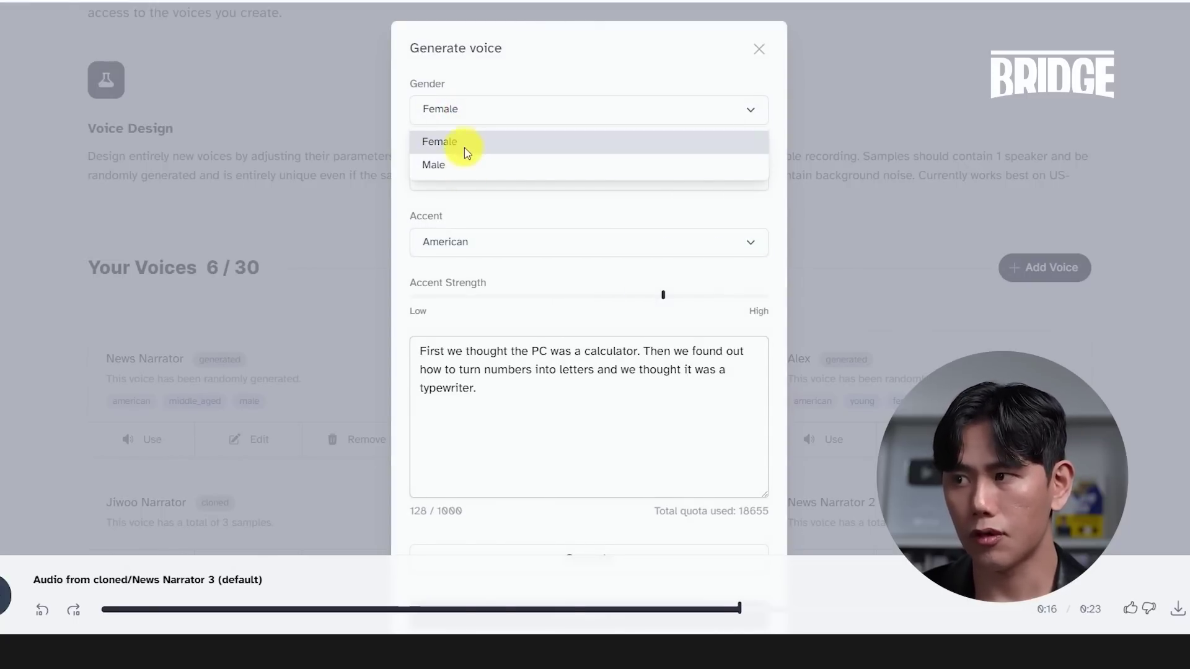
{"action": "left_click", "coordinate": [466, 167]}
{"action": "left_click", "coordinate": [497, 179]}
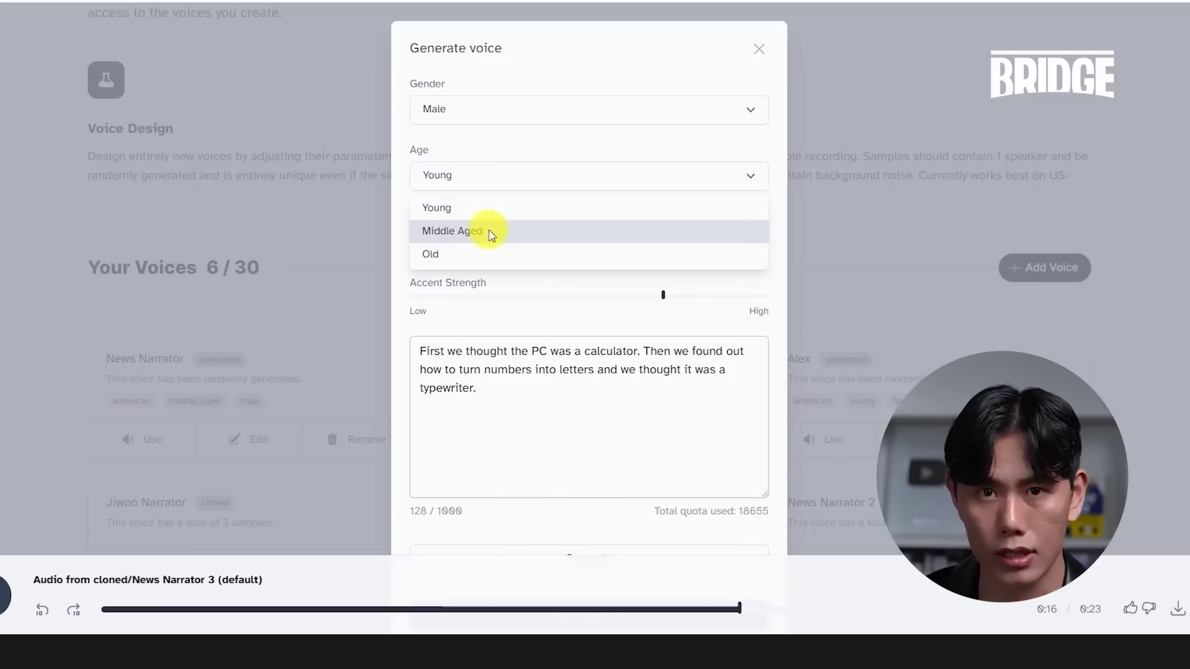
{"action": "left_click", "coordinate": [479, 206]}
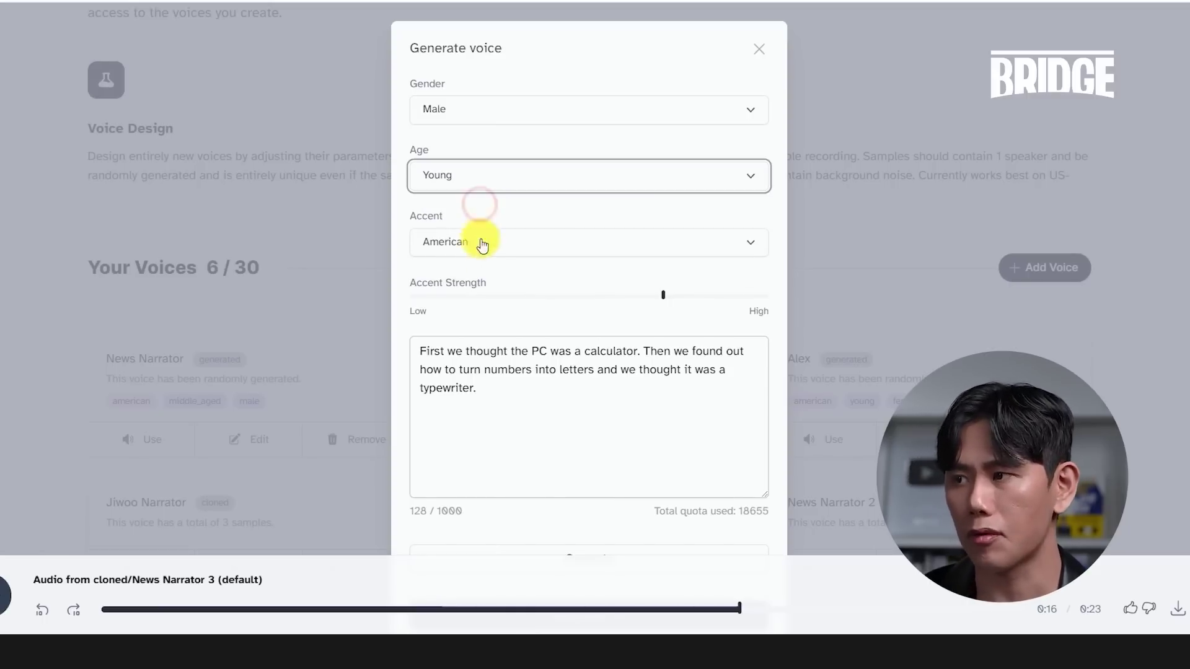
{"action": "left_click", "coordinate": [505, 248]}
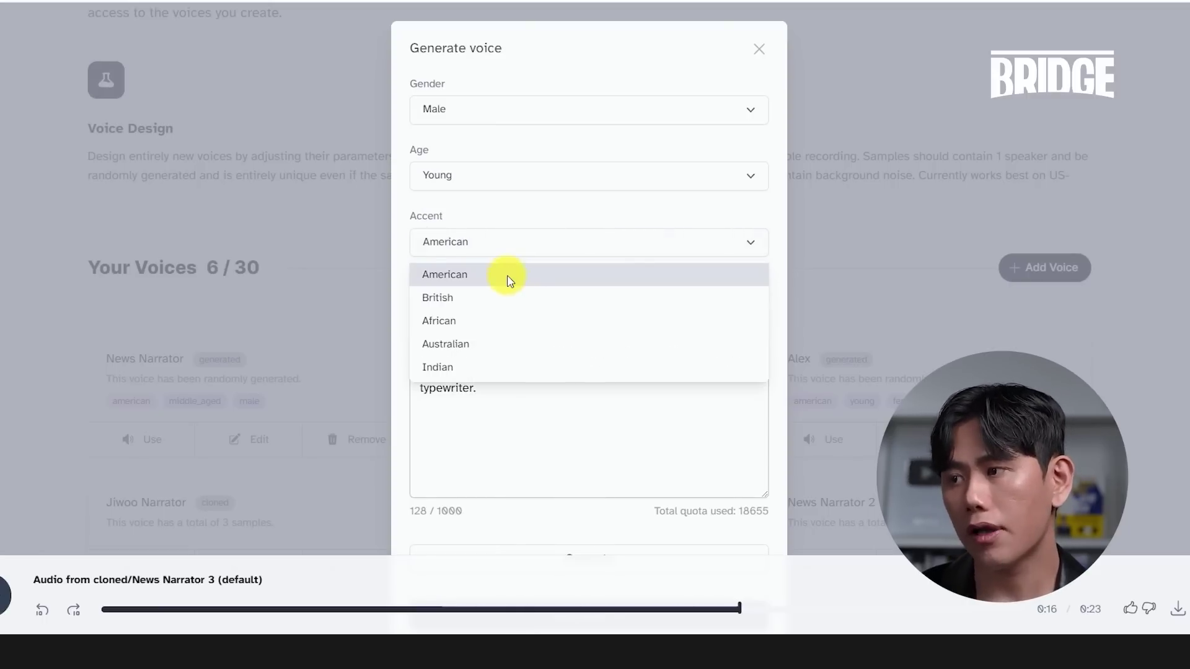
{"action": "left_click", "coordinate": [503, 370]}
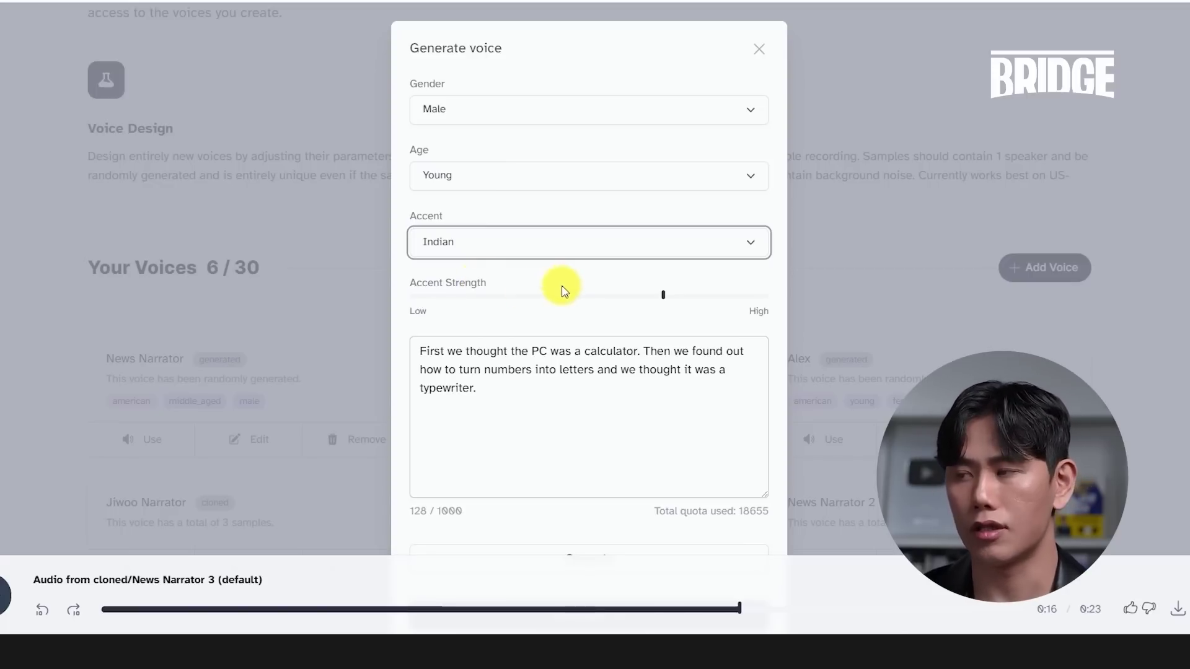
{"action": "left_click_drag", "start_coordinate": [663, 295], "coordinate": [723, 299]}
Generate a preview of the young Indian-accented male voice using the sample text provided.
{"action": "left_click", "coordinate": [580, 435]}
{"action": "scroll", "coordinate": [588, 425], "scroll_direction": "down", "scroll_amount": 1}
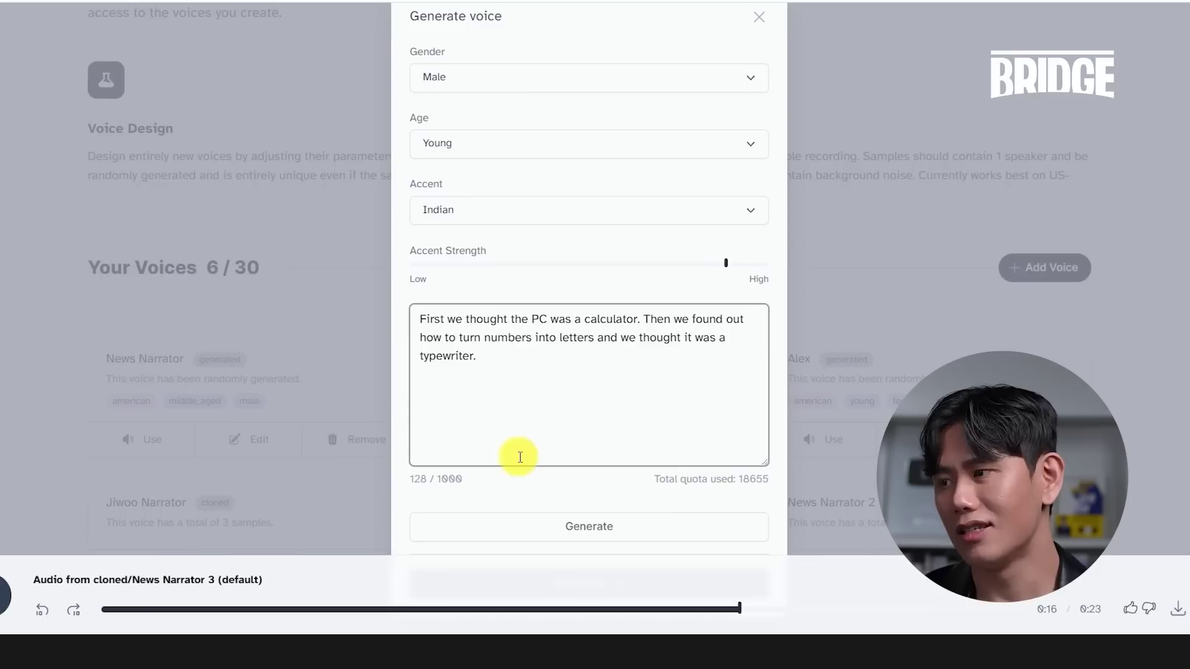
{"action": "left_click", "coordinate": [525, 533]}
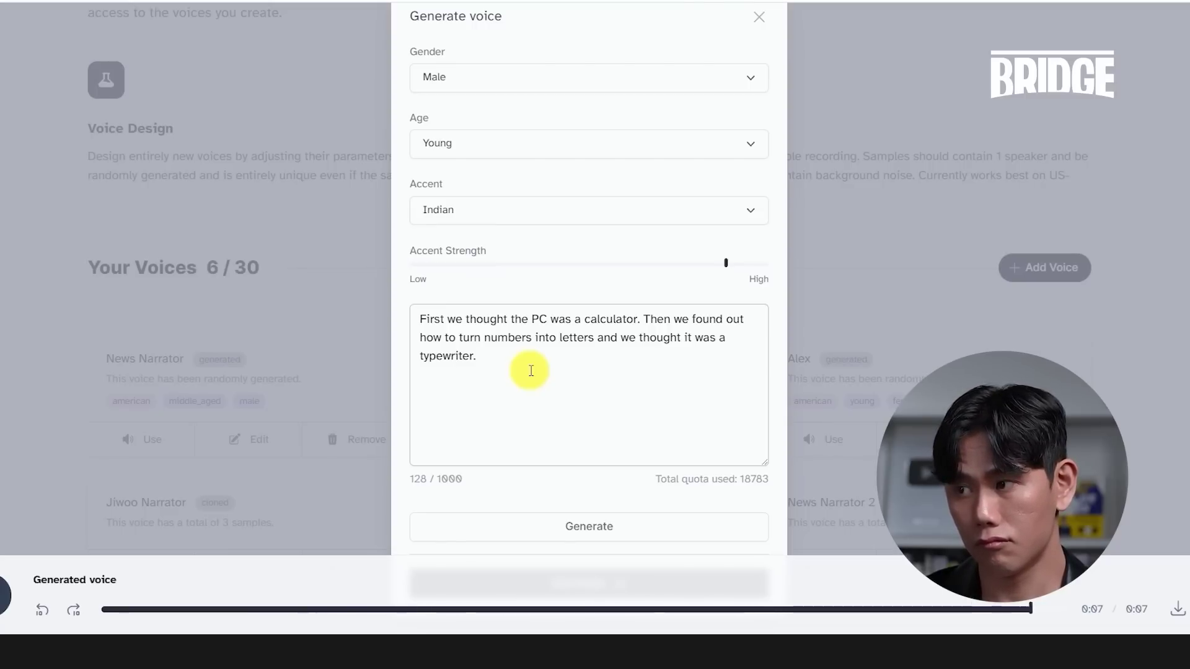
Change the voice's age to Old and generate another preview.
{"action": "left_click", "coordinate": [505, 148]}
{"action": "left_click", "coordinate": [507, 225]}
{"action": "left_click", "coordinate": [554, 526]}
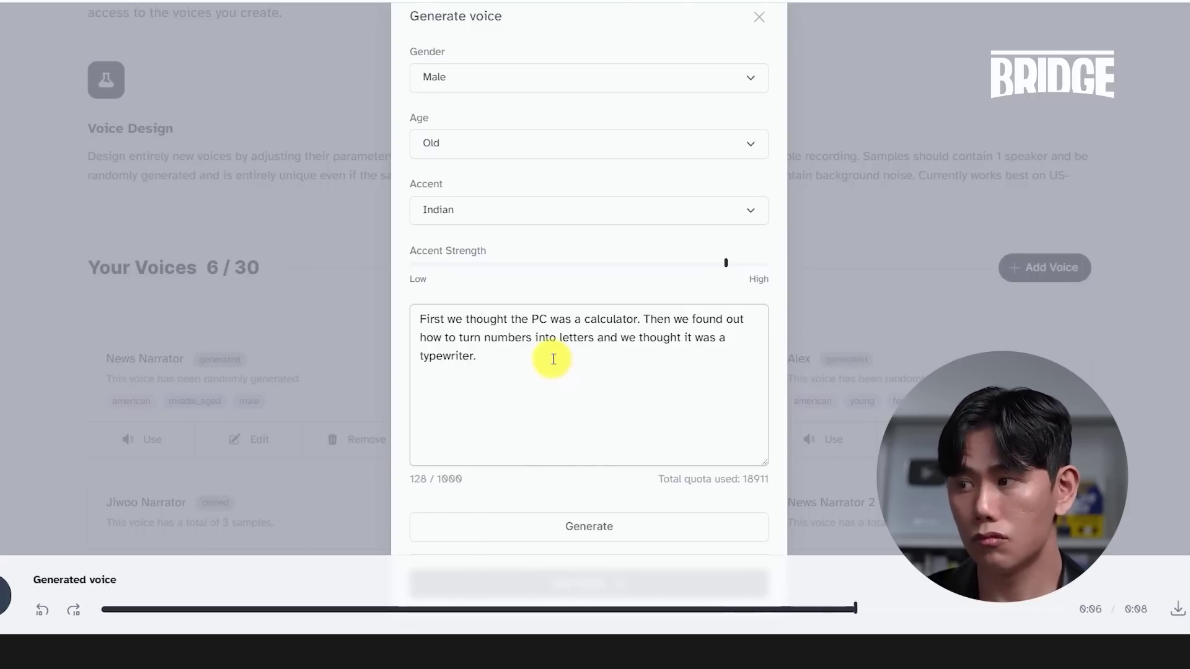
Change the accent to British, generate a preview, and close the voice design without saving it.
{"action": "left_click", "coordinate": [499, 213]}
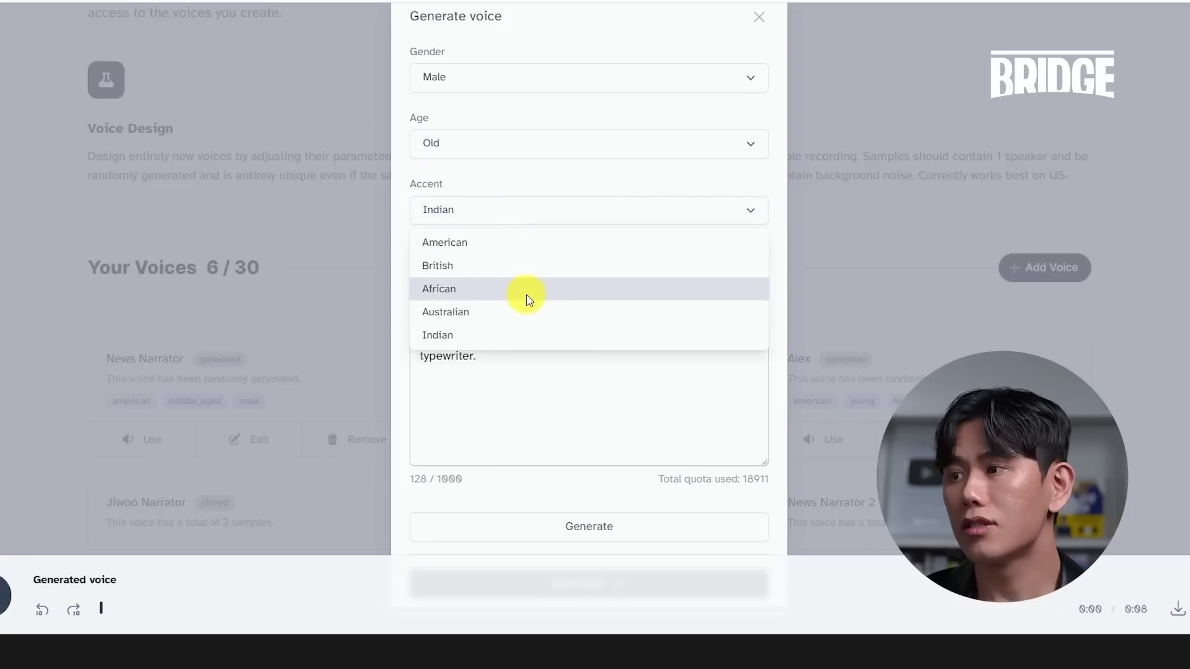
{"action": "left_click", "coordinate": [526, 266]}
{"action": "left_click", "coordinate": [563, 528]}
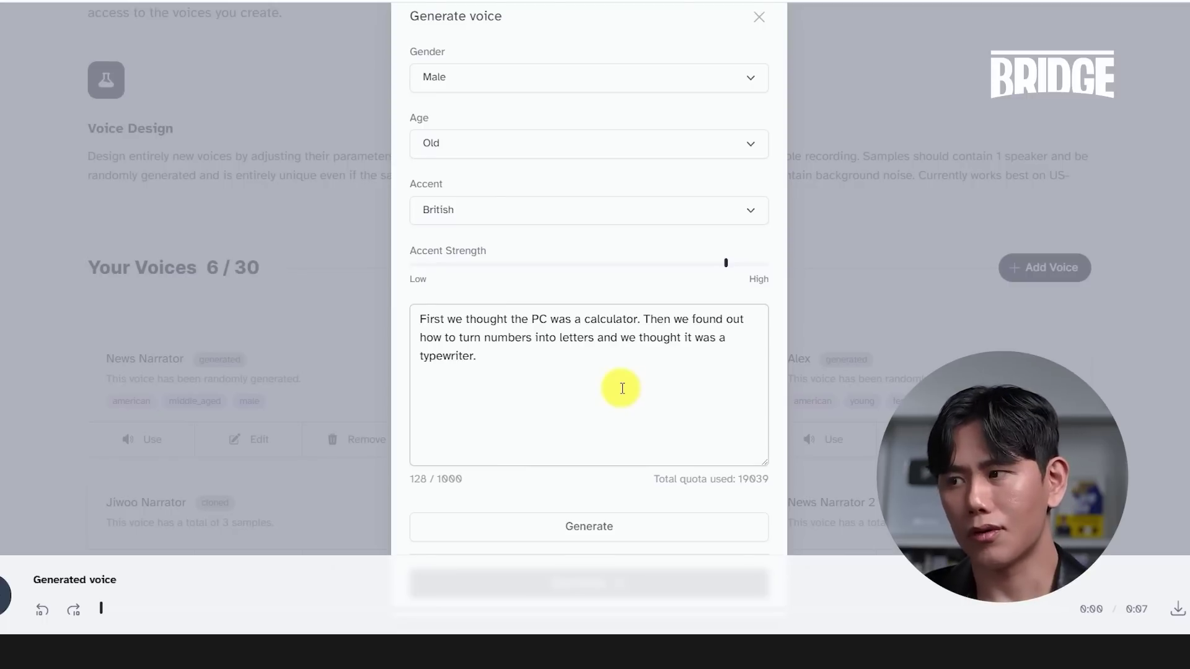
{"action": "left_click", "coordinate": [757, 16]}
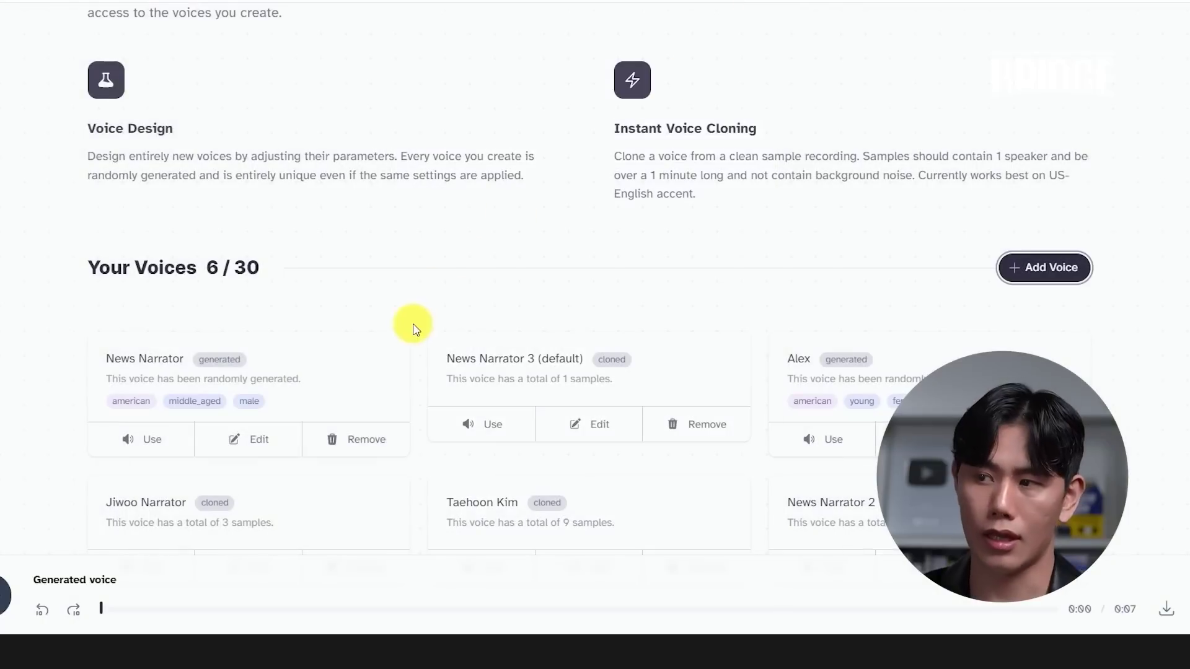
Start a new Instant Voice Cloning voice and agree to the rights and consent statement in its form.
{"action": "left_click", "coordinate": [1030, 268]}
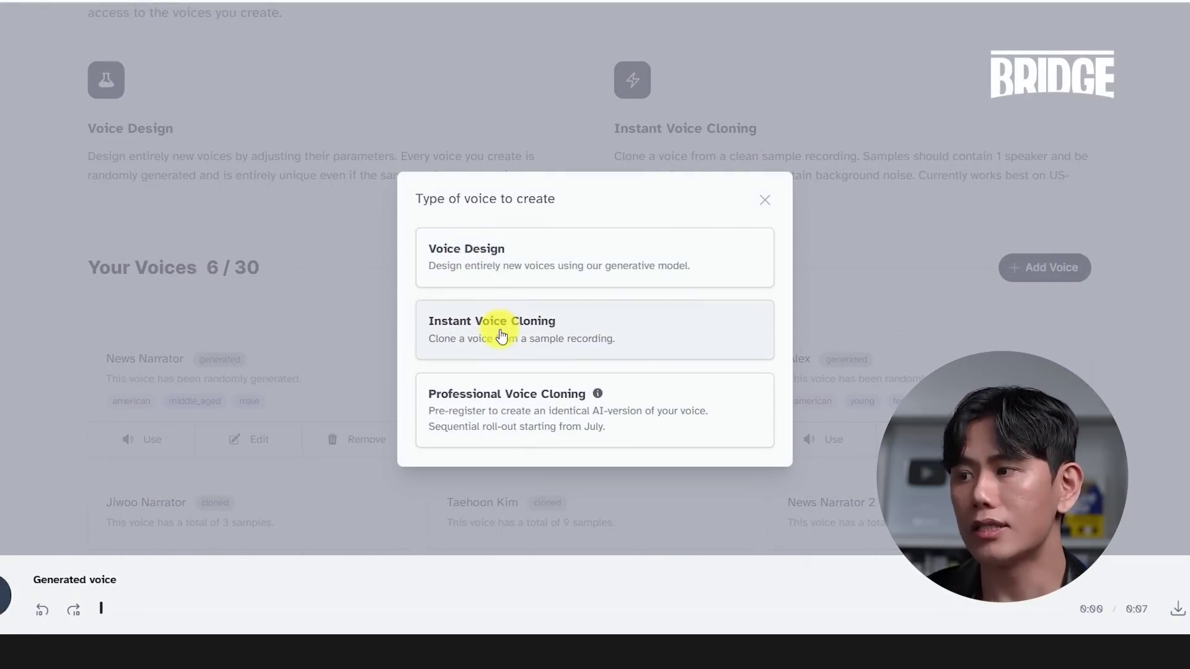
{"action": "left_click", "coordinate": [703, 344]}
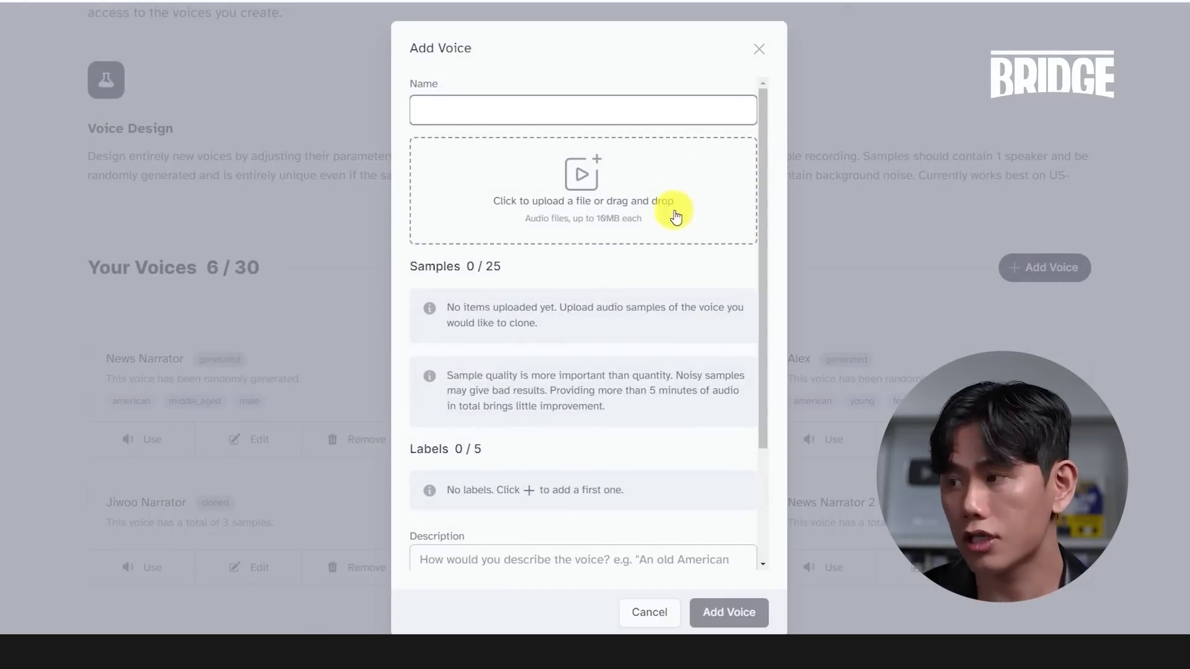
{"action": "scroll", "coordinate": [694, 261], "scroll_direction": "down", "scroll_amount": 5}
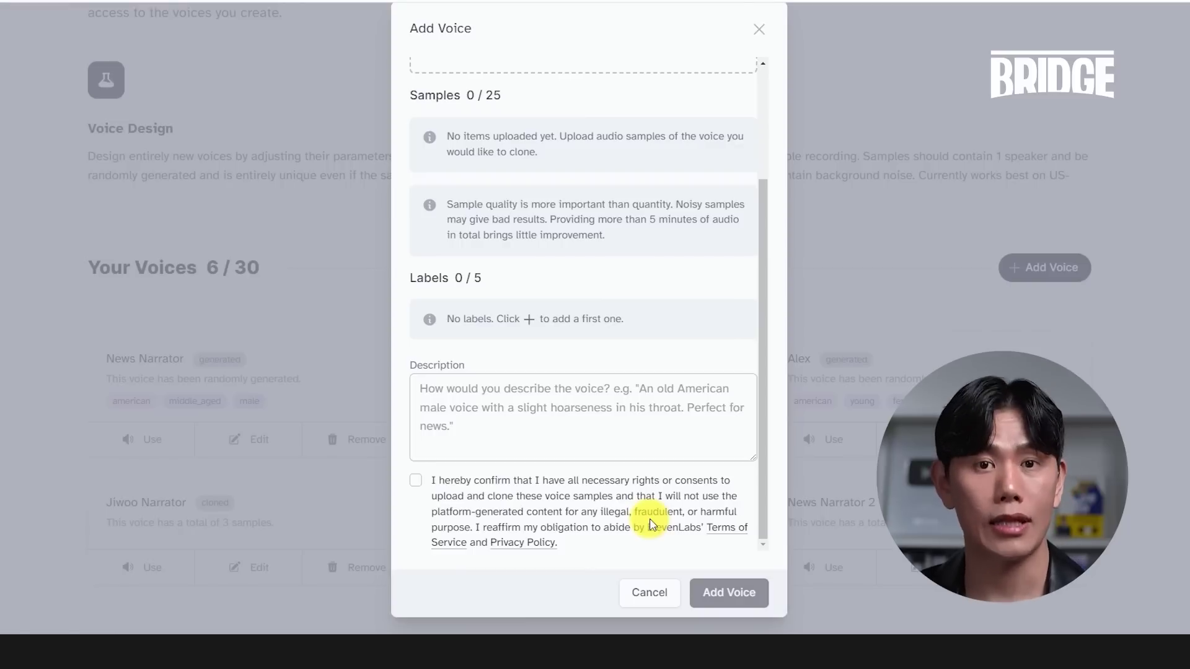
{"action": "left_click", "coordinate": [413, 481]}
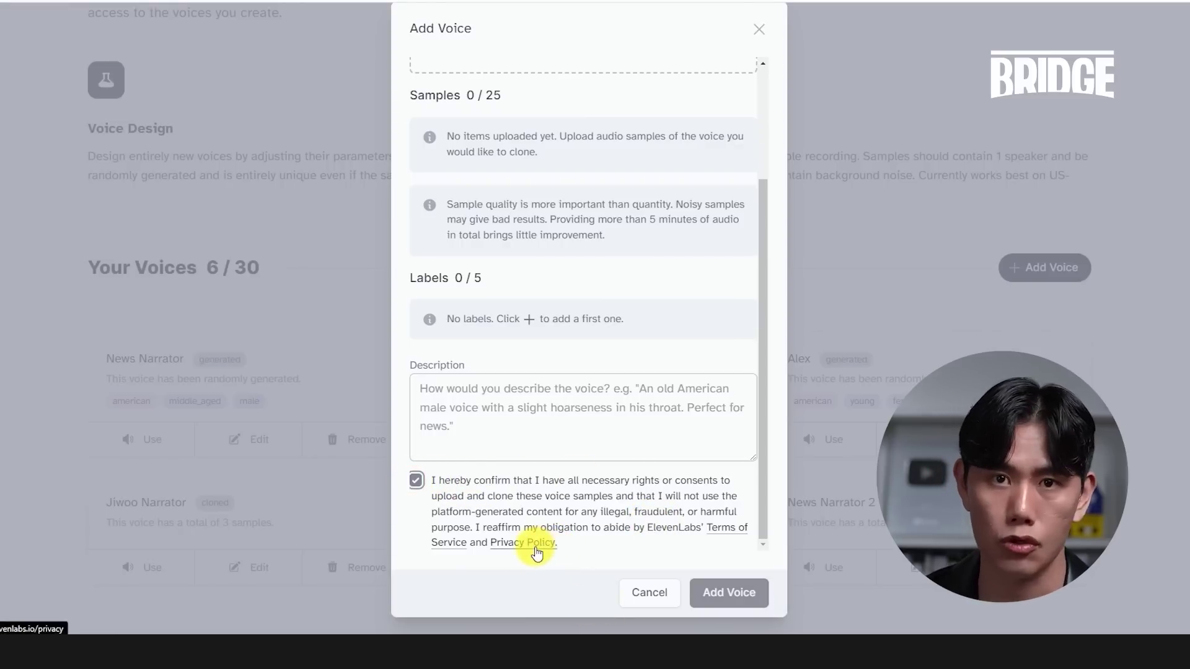
{"action": "scroll", "coordinate": [699, 531], "scroll_direction": "up", "scroll_amount": 3}
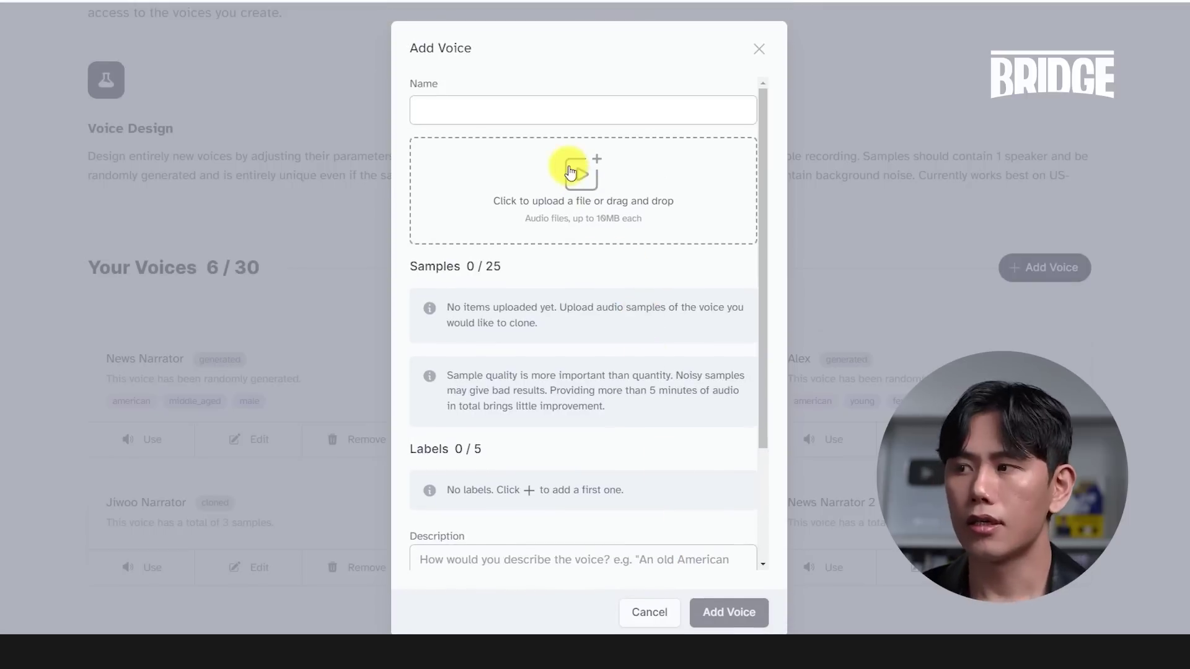
Enter the speaker's full name as the cloned voice's name and review the form's sample, label and description sections.
{"action": "left_click", "coordinate": [529, 109]}
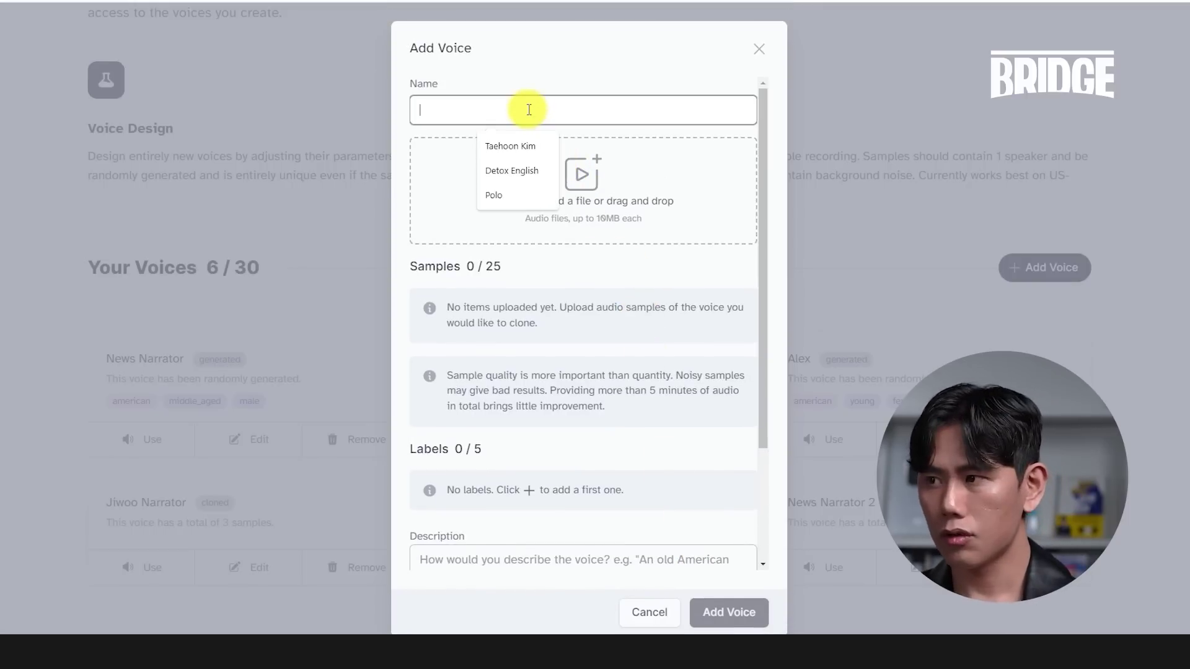
{"action": "key", "text": "Down"}
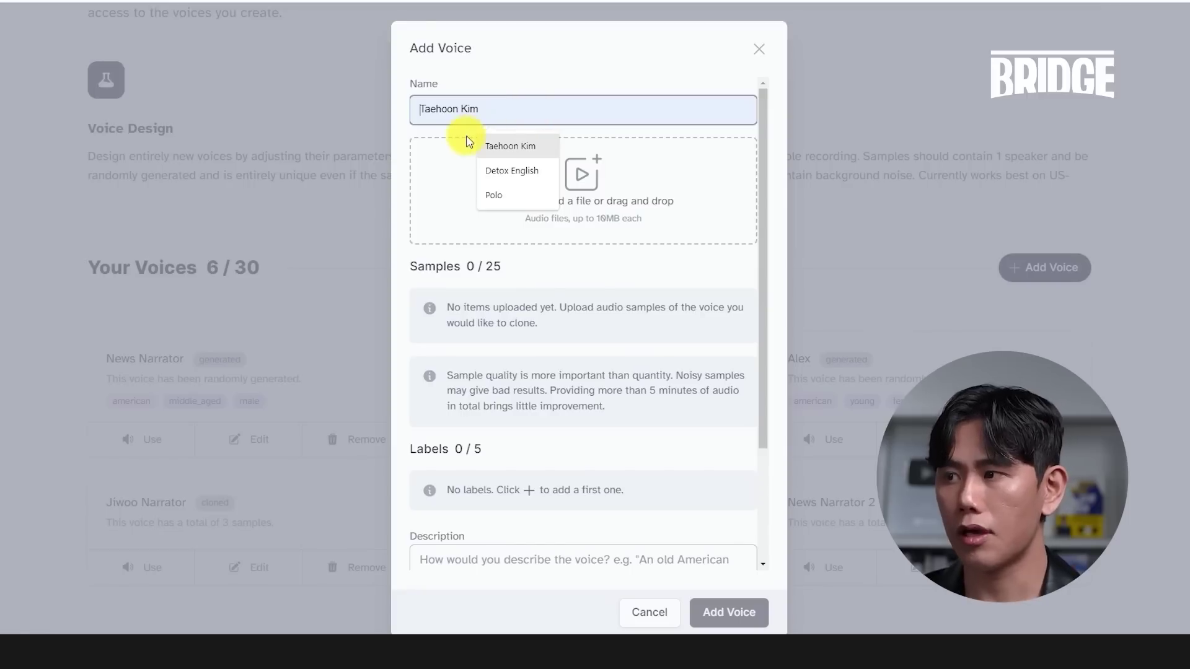
{"action": "left_click", "coordinate": [489, 147]}
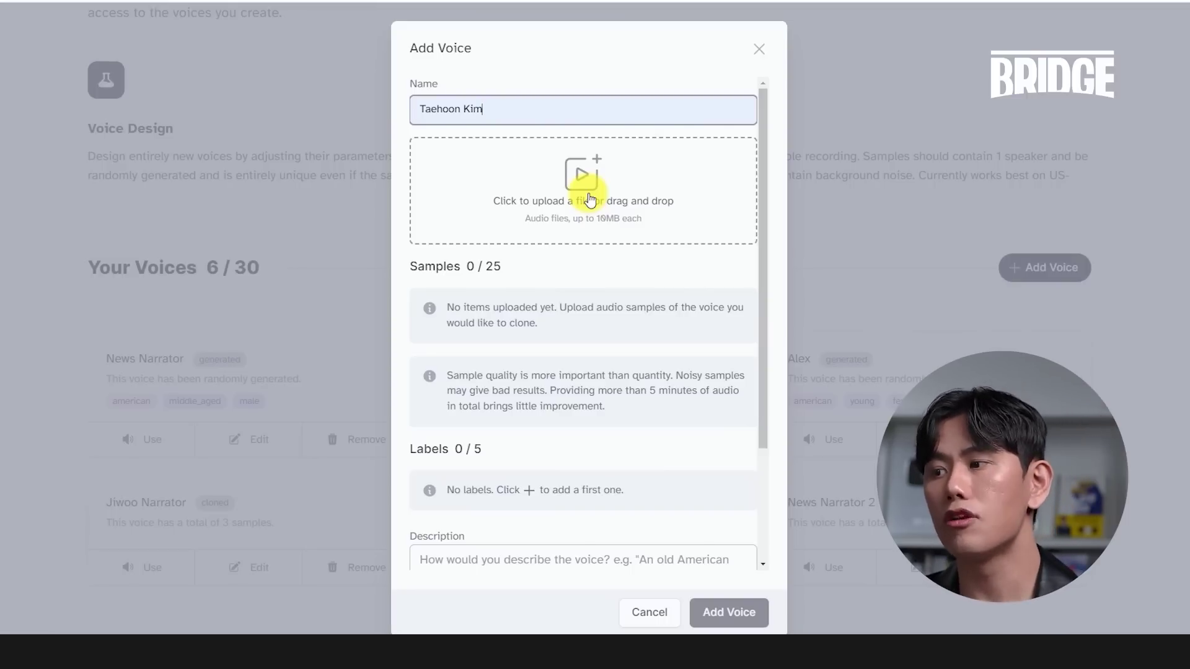
{"action": "scroll", "coordinate": [605, 348], "scroll_direction": "down", "scroll_amount": 3}
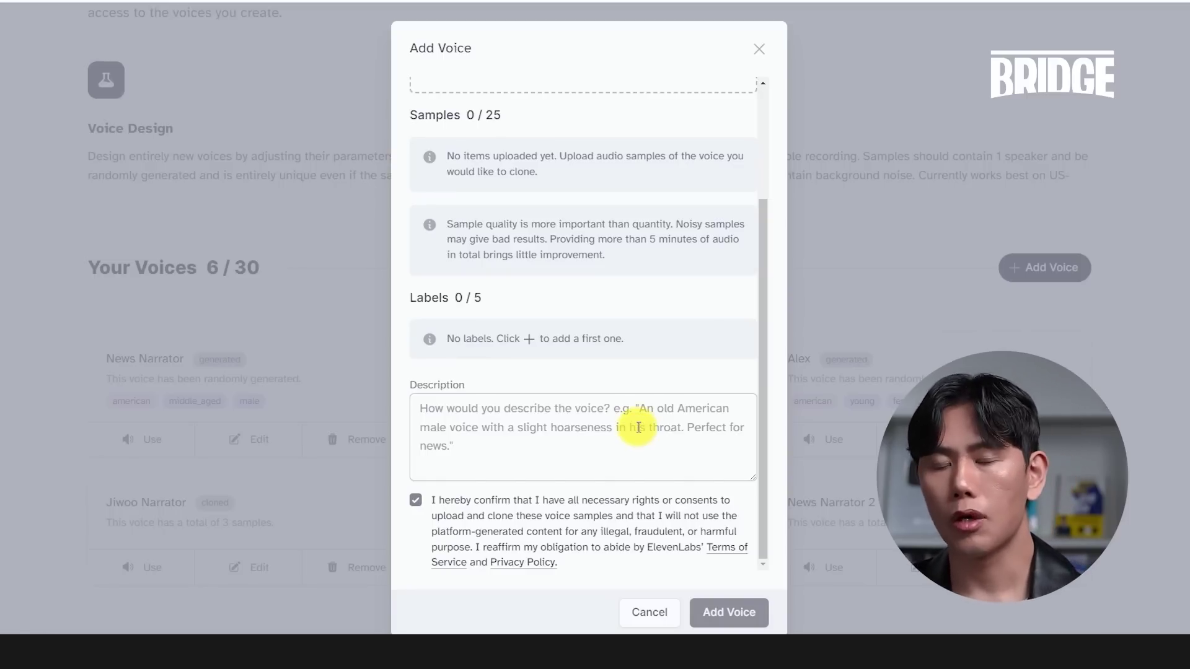
{"action": "scroll", "coordinate": [638, 427], "scroll_direction": "up", "scroll_amount": 3}
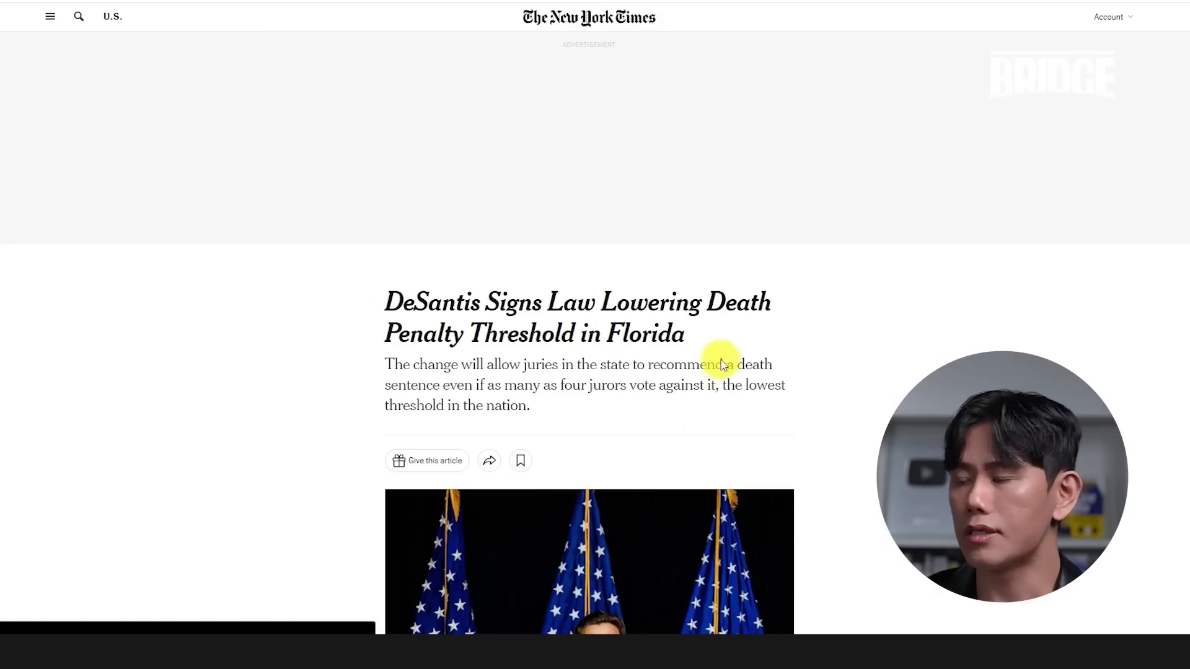
Switch to the New York Times article on Florida's death penalty threshold and copy its opening paragraphs, from the first sentence to the advertisement.
{"action": "scroll", "coordinate": [706, 357], "scroll_direction": "down", "scroll_amount": 7}
{"action": "scroll", "coordinate": [527, 279], "scroll_direction": "down", "scroll_amount": 4}
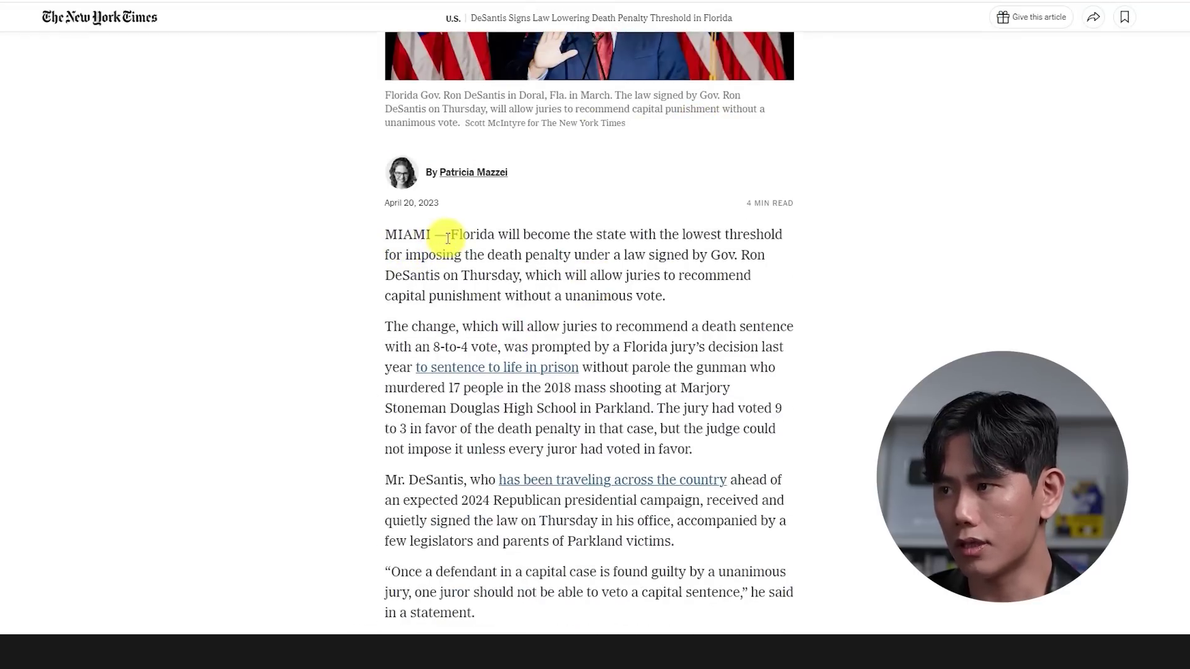
{"action": "left_click_drag", "start_coordinate": [447, 238], "coordinate": [659, 345]}
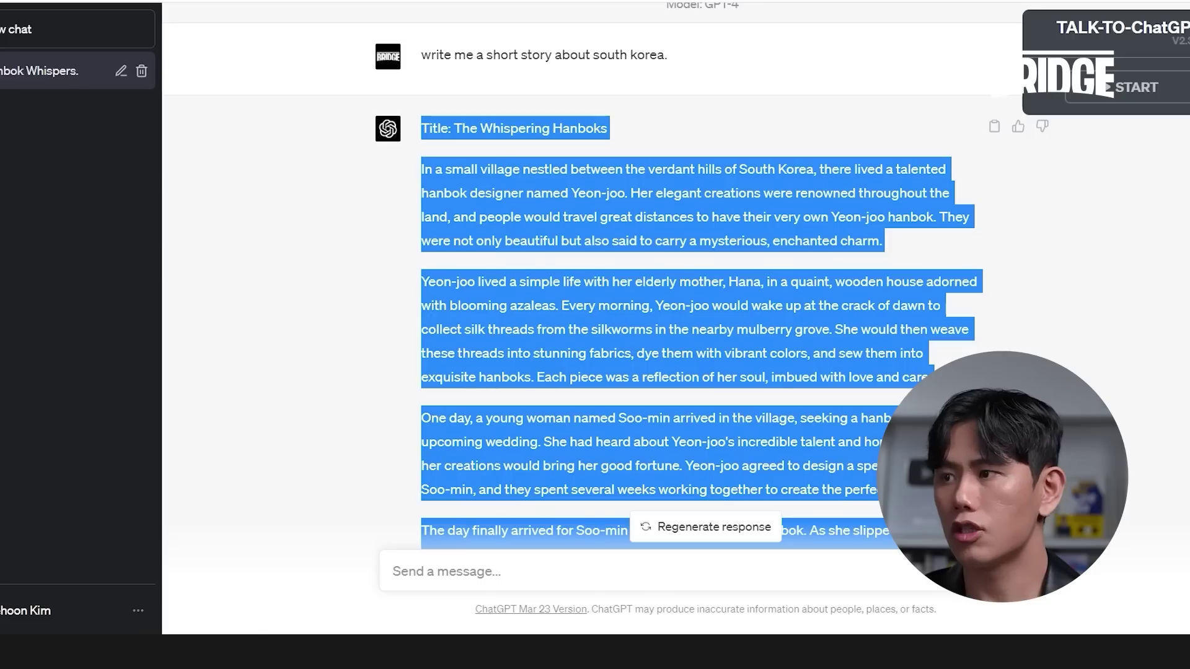
In a new ChatGPT conversation using GPT-4, enter "Summarize the following news article for a one-minute narration:" and paste the copied paragraphs.
{"action": "scroll", "coordinate": [449, 493], "scroll_direction": "down", "scroll_amount": 7}
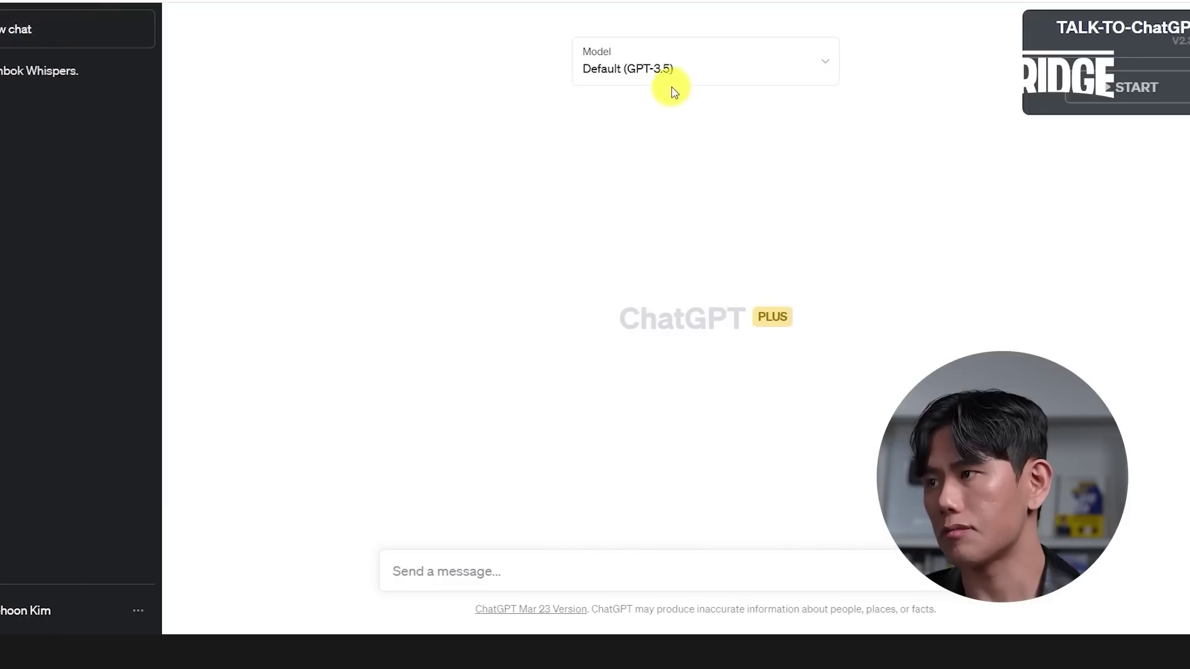
{"action": "left_click", "coordinate": [682, 68]}
{"action": "left_click", "coordinate": [620, 174]}
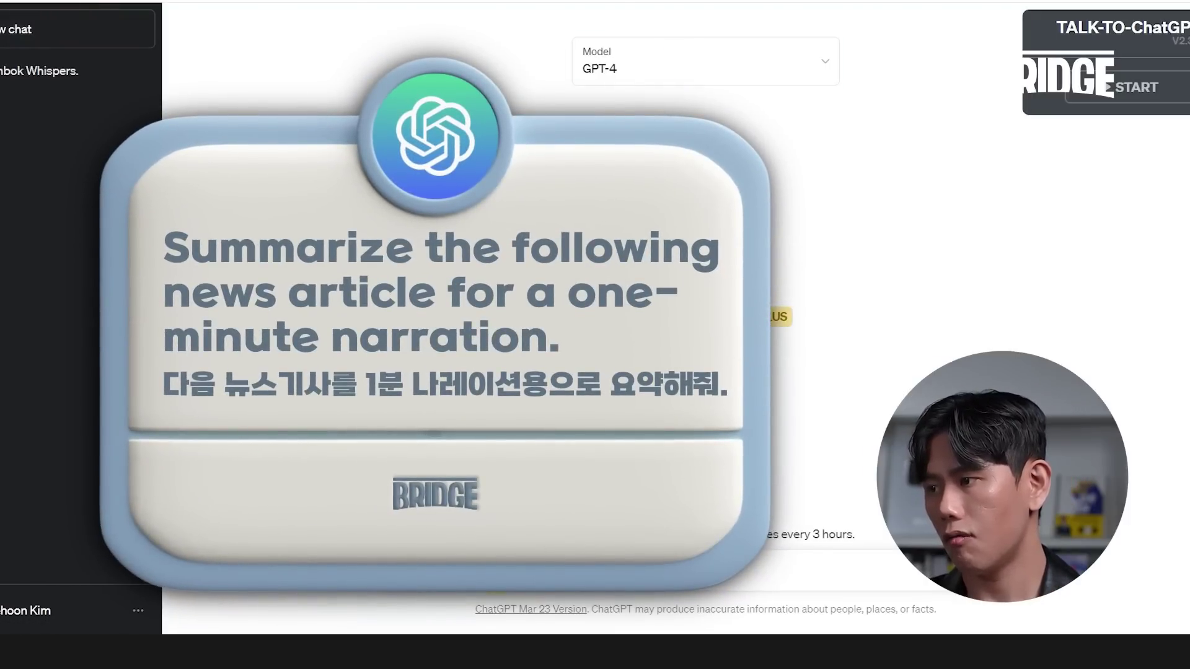
{"action": "type", "text": "ration:"}
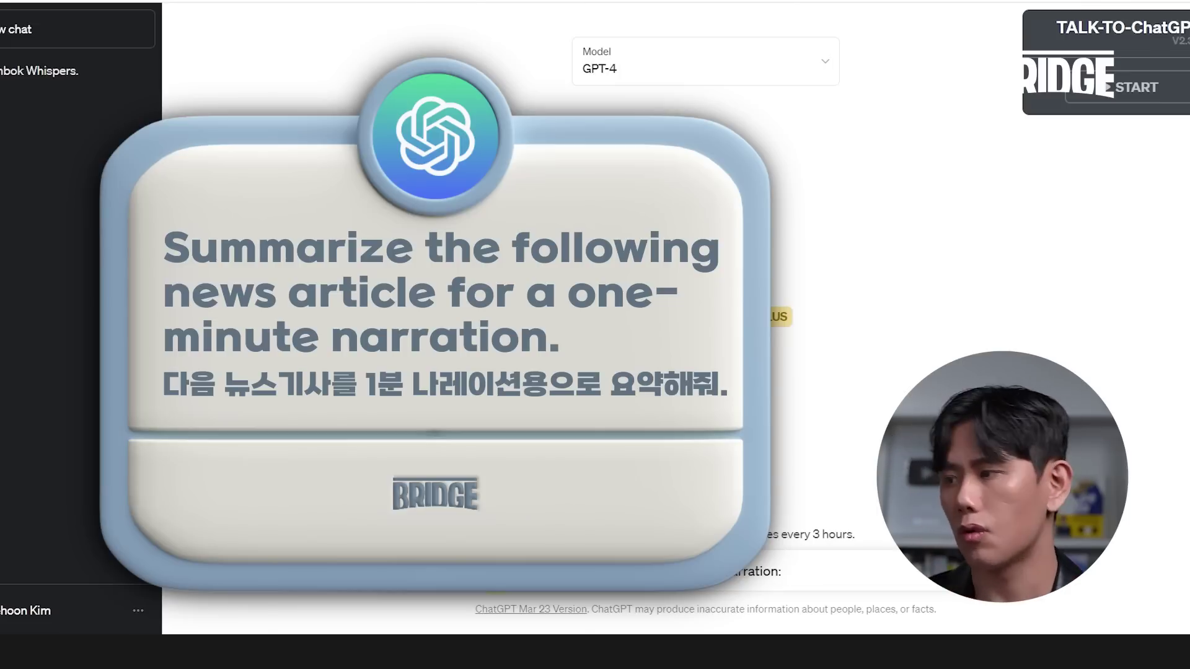
{"action": "key", "text": "ctrl+v"}
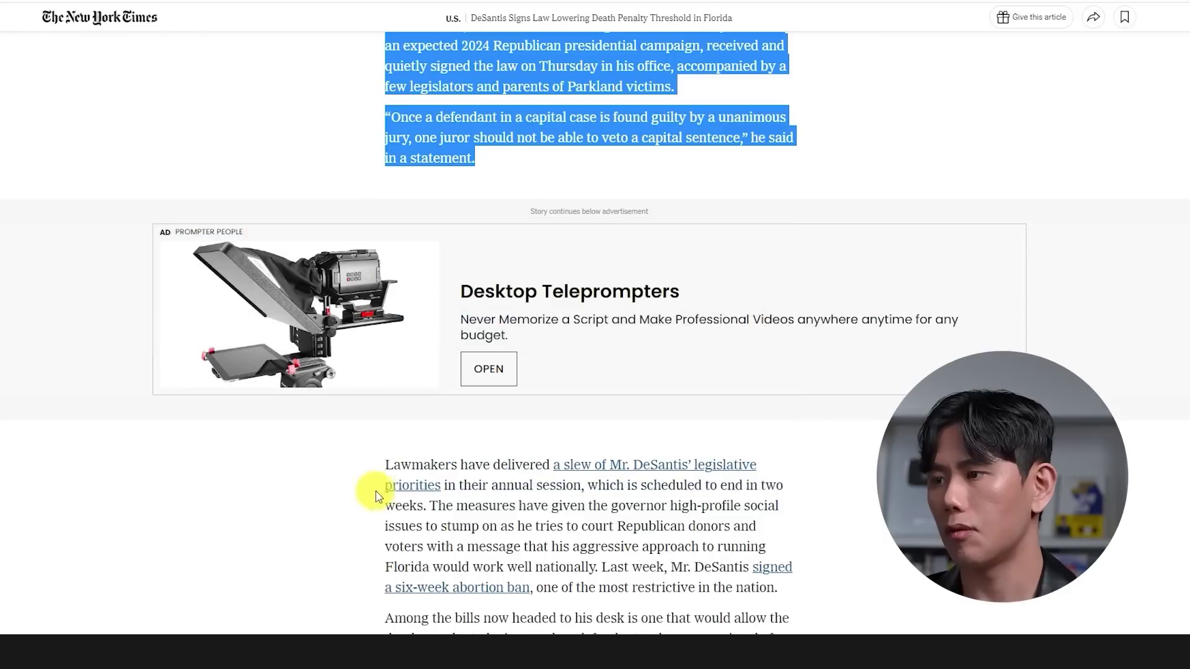
Return to the New York Times article and start selecting the text from "Lawmakers have delivered" below the advertisement.
{"action": "left_click", "coordinate": [384, 469]}
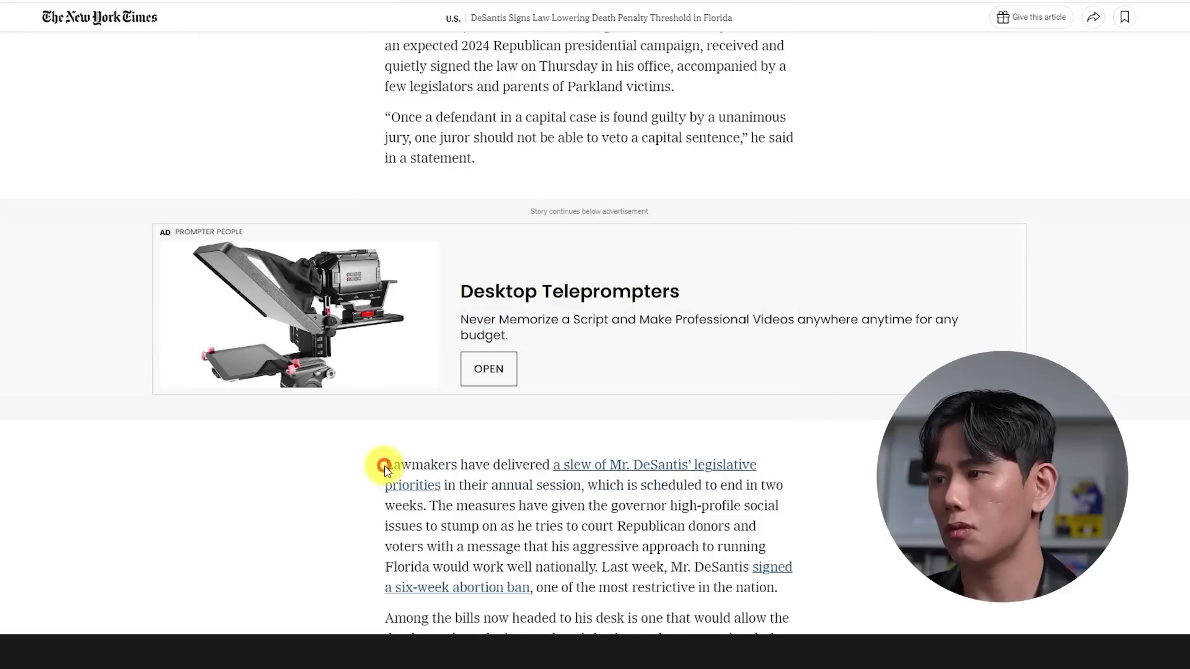